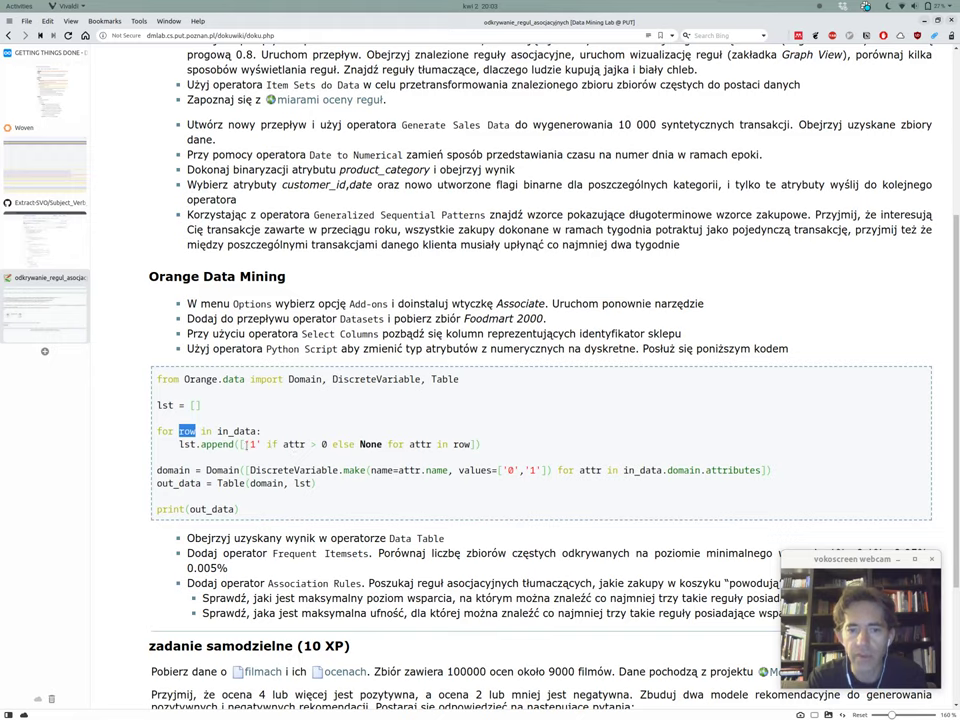
pyautogui.moveTo(246, 444); pyautogui.dragTo(262, 444)
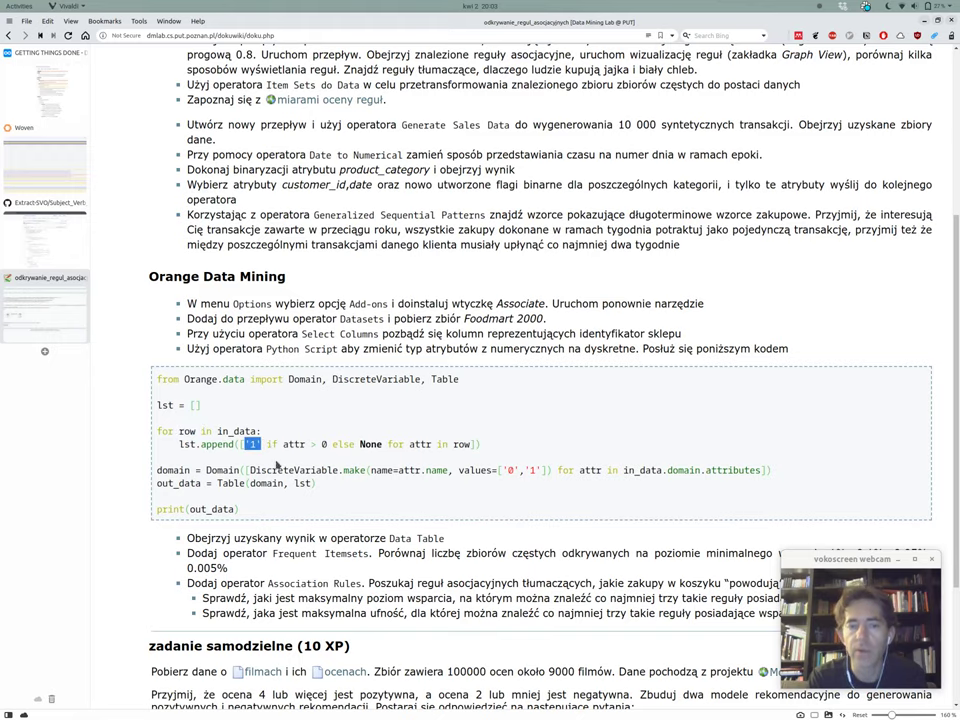
pyautogui.doubleClick(364, 444)
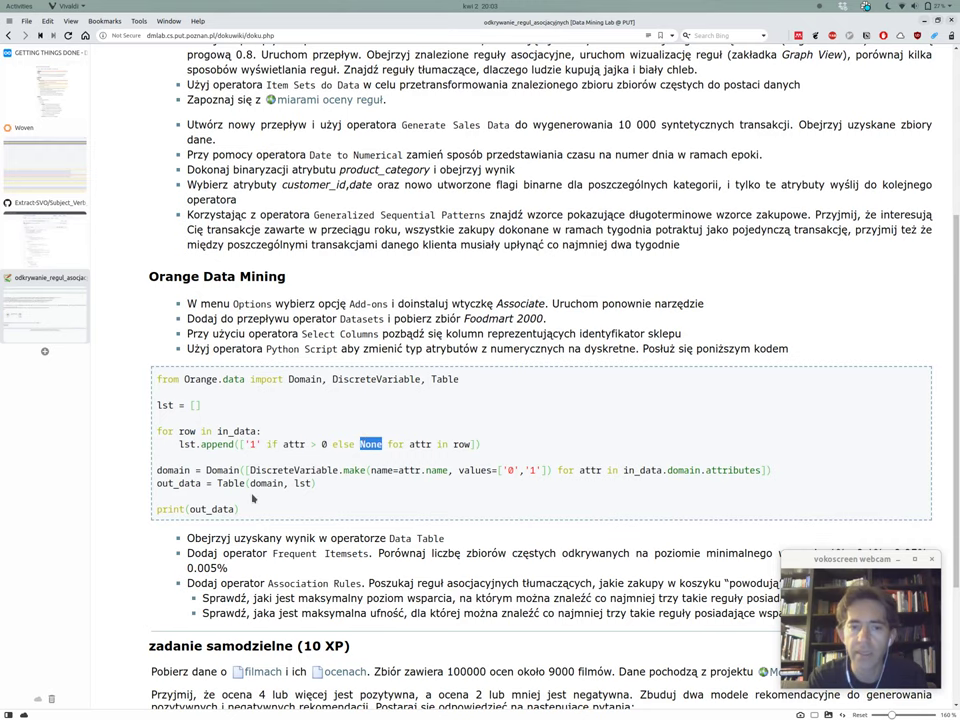
pyautogui.doubleClick(209, 470)
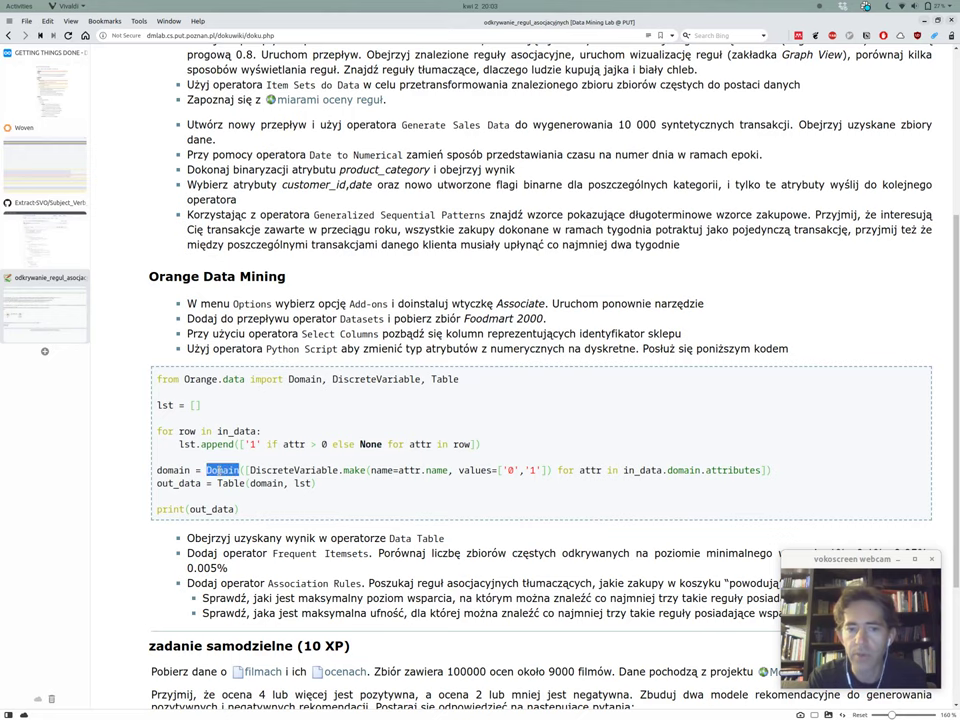
pyautogui.doubleClick(275, 470)
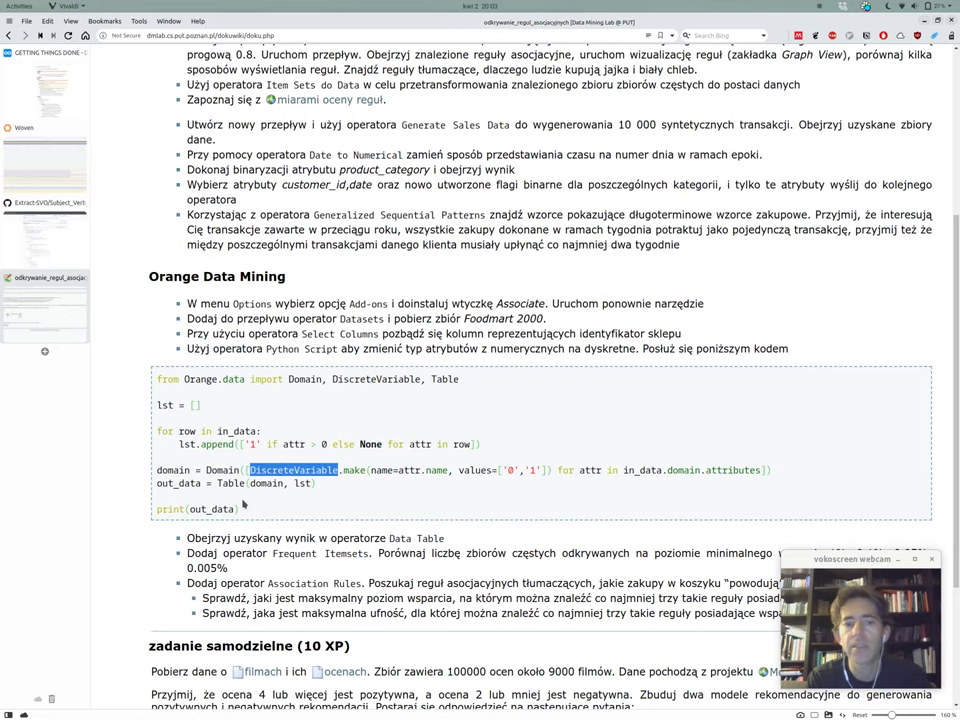
# Step: Copy the whole Python code sample from the lab page and replace the script in Orange's Python Script widget with it
pyautogui.moveTo(241, 513); pyautogui.dragTo(156, 383)
pyautogui.hotkey('ctrl', 'c')
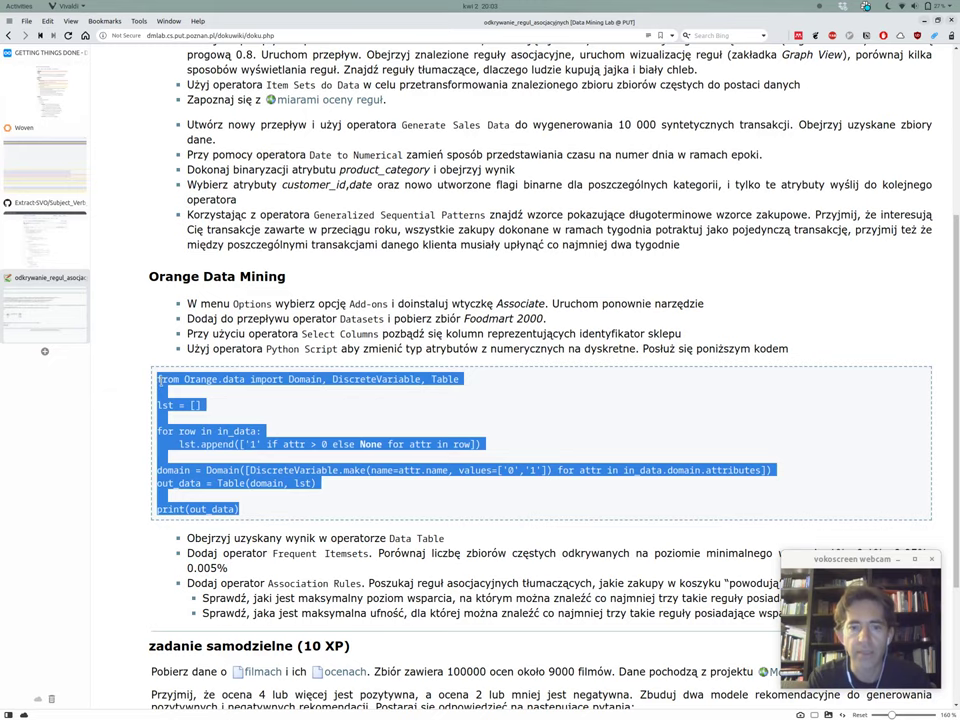
pyautogui.hotkey('alt', 'Tab')
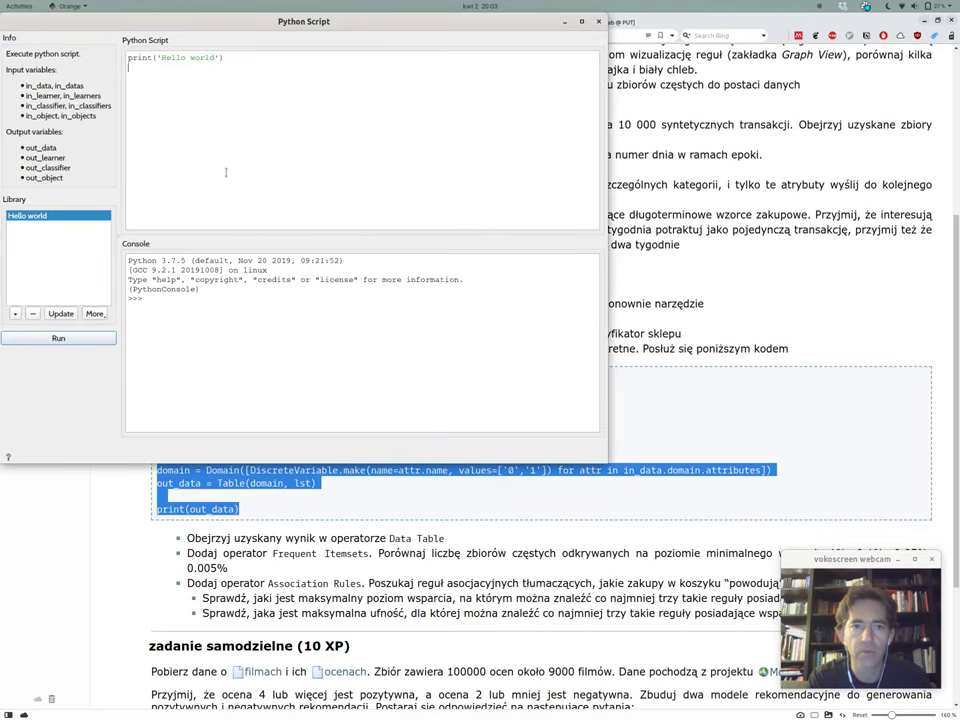
pyautogui.hotkey('ctrl', 'a')
pyautogui.hotkey('ctrl', 'v')
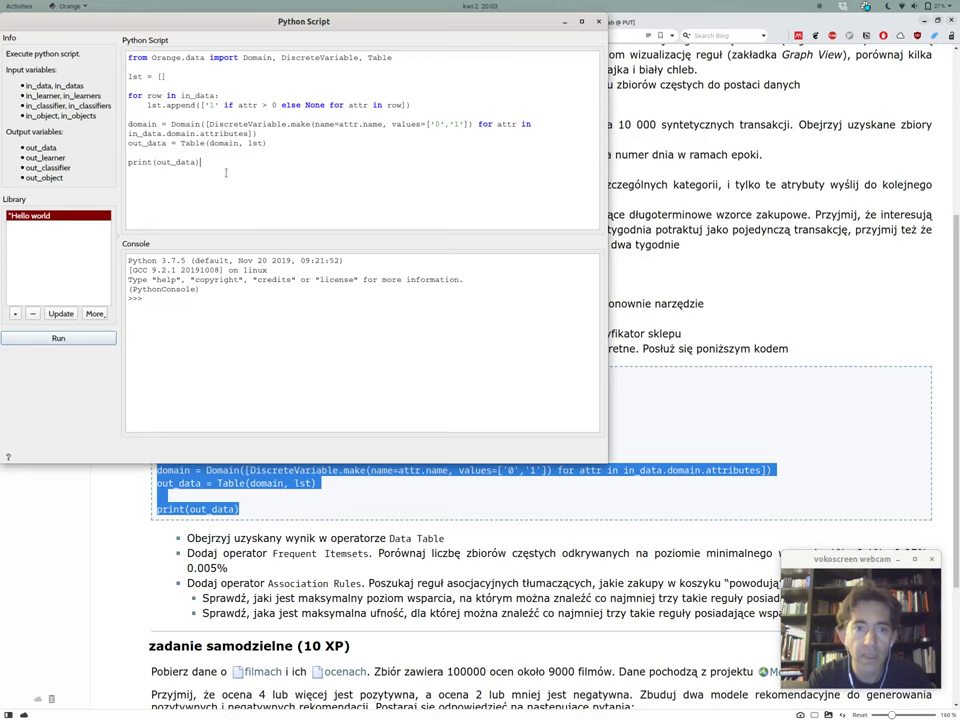
pyautogui.click(598, 22)
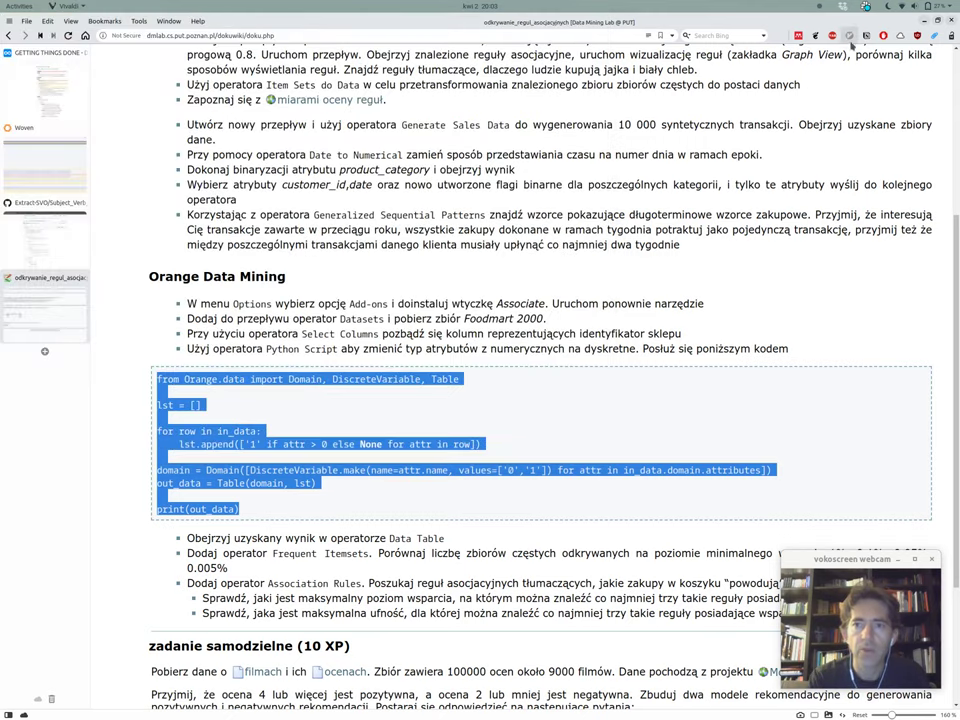
pyautogui.click(924, 20)
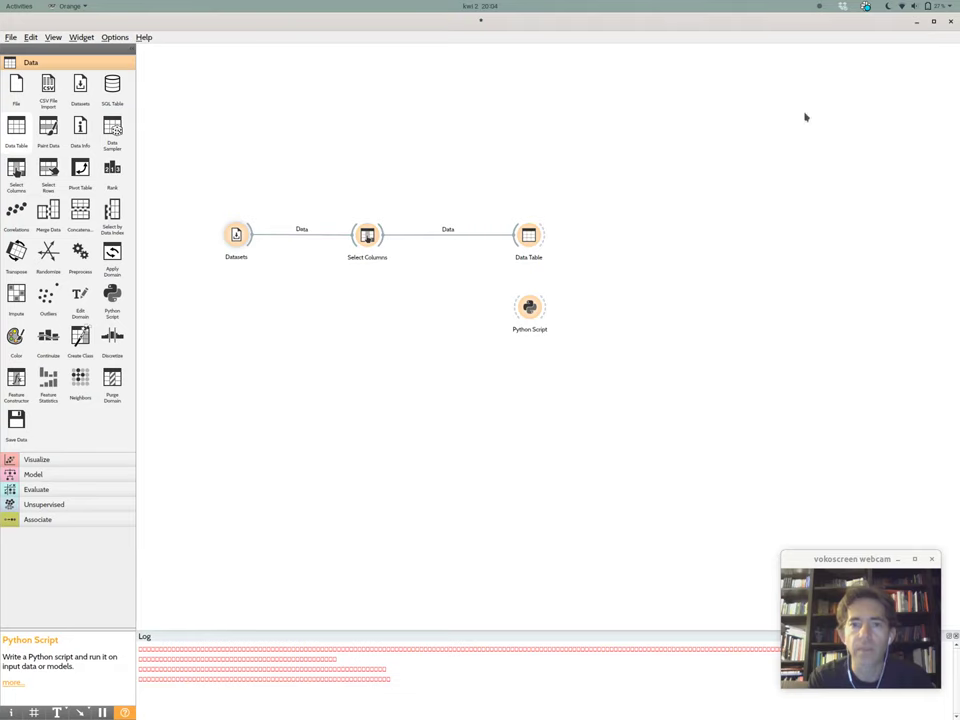
# Step: Connect Select Columns to Python Script and relink Data Table so it takes its data from Python Script instead of Select Columns
pyautogui.moveTo(381, 249); pyautogui.dragTo(516, 310)
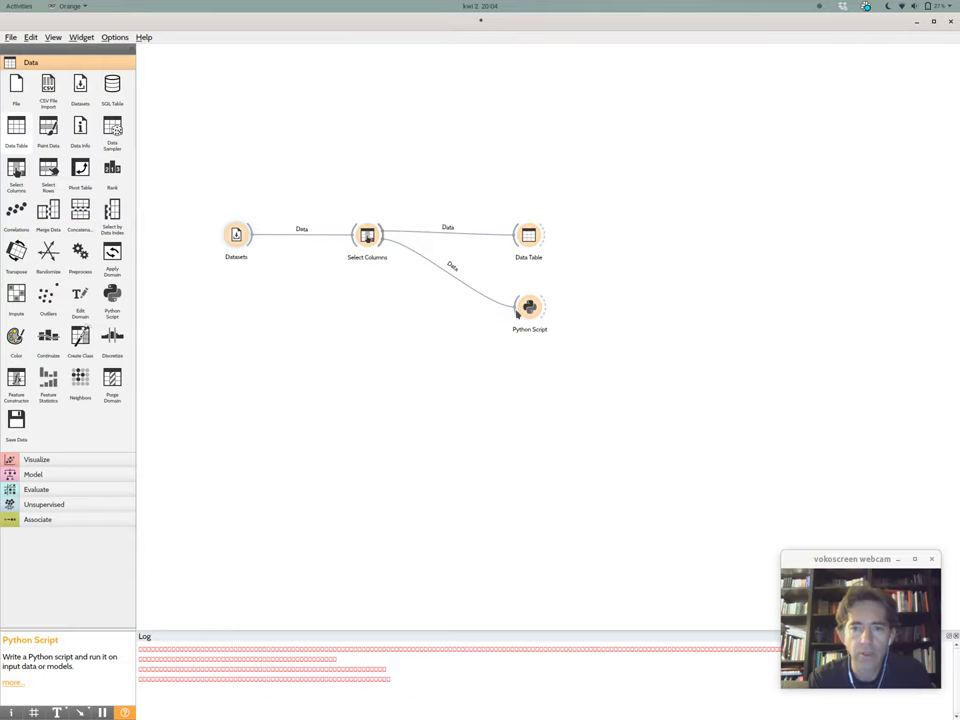
pyautogui.rightClick(495, 236)
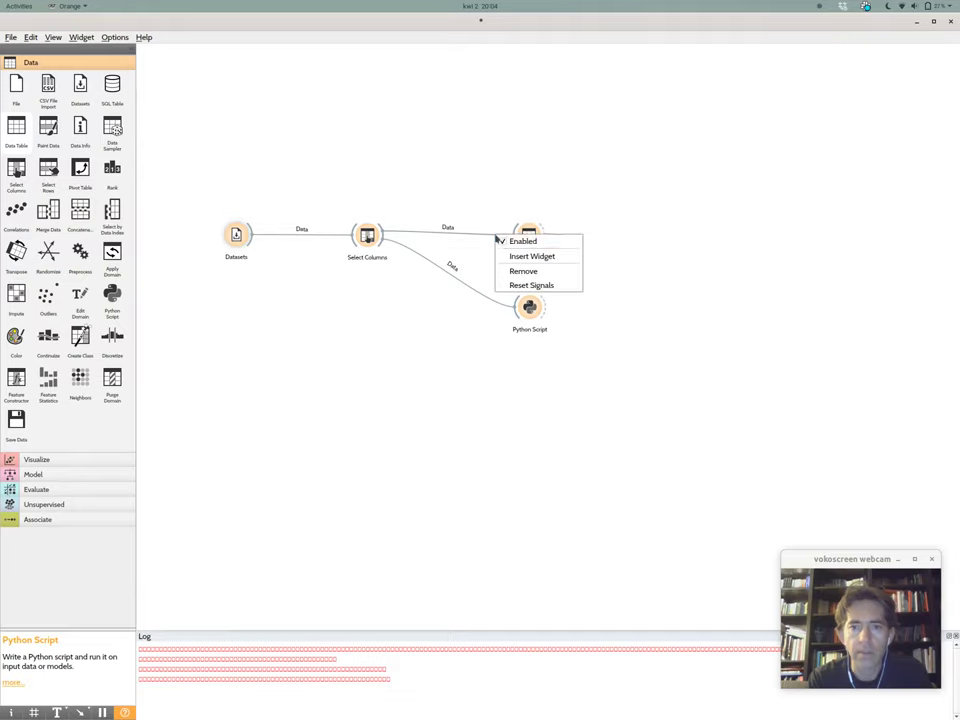
pyautogui.click(535, 274)
pyautogui.moveTo(528, 233); pyautogui.dragTo(668, 310)
pyautogui.moveTo(545, 307); pyautogui.dragTo(667, 312)
# Step: Open the Data Table and look through the rows of discretised product columns produced by the script
pyautogui.doubleClick(666, 311)
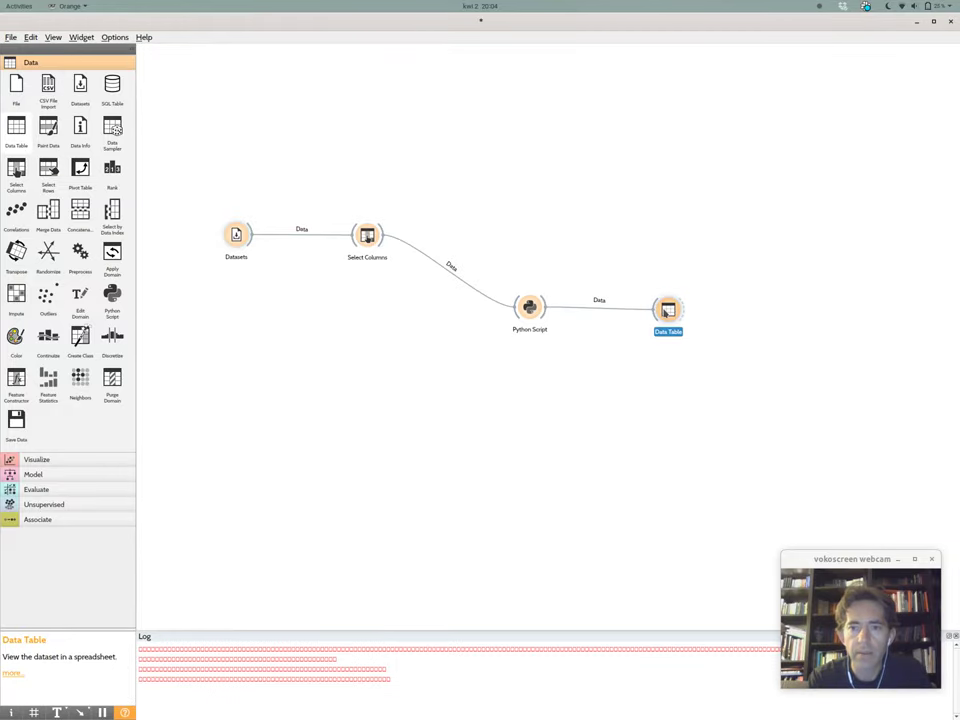
pyautogui.moveTo(684, 143); pyautogui.dragTo(630, 77)
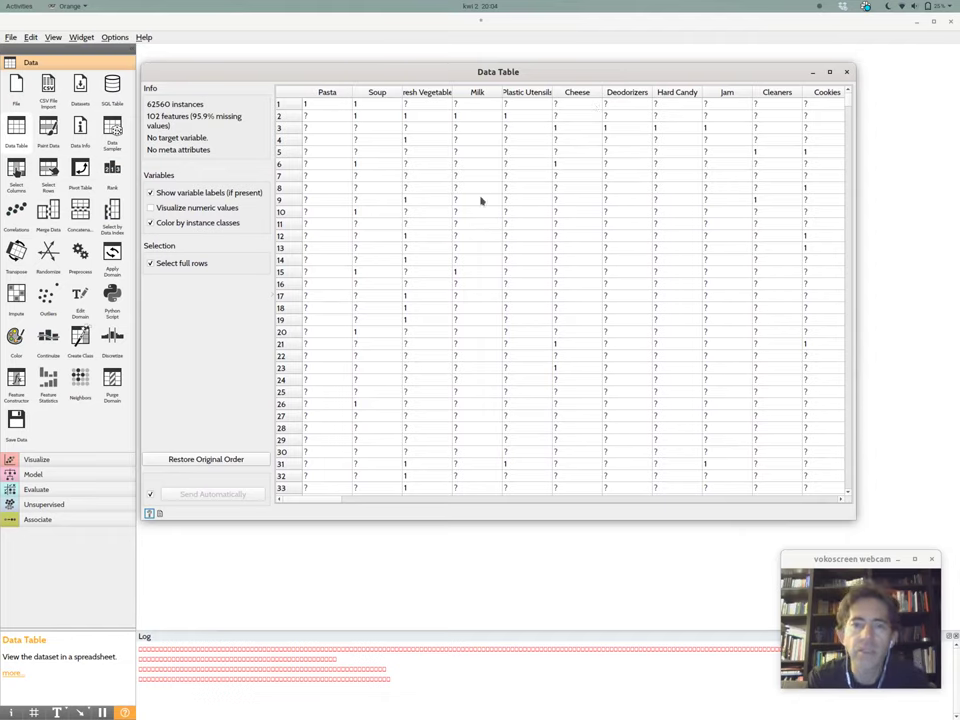
pyautogui.scroll(-20, 480, 201)
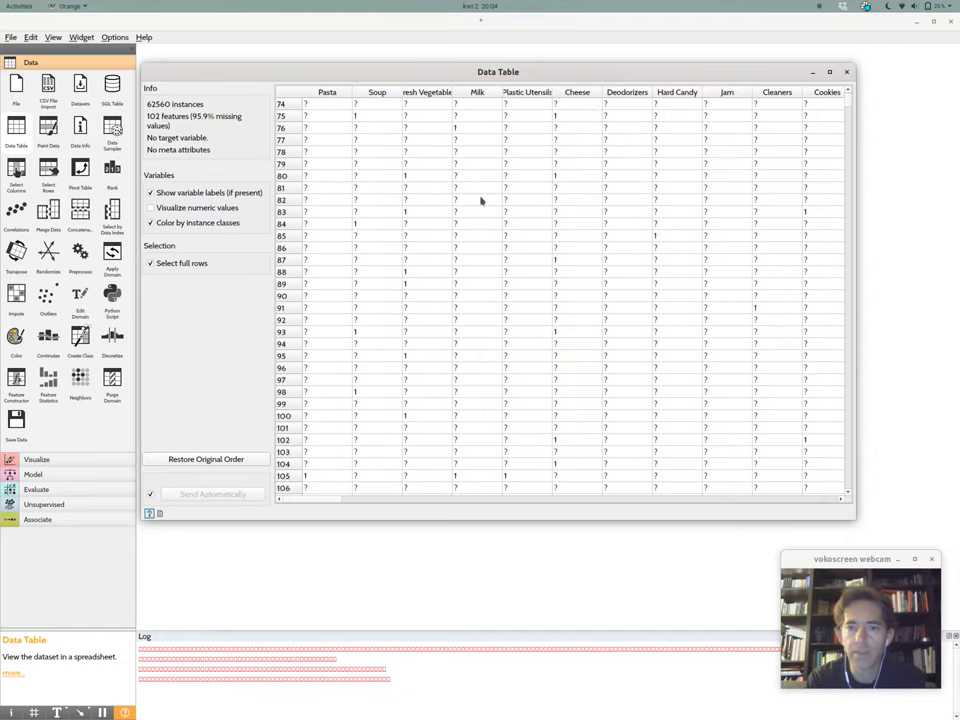
pyautogui.scroll(7, 480, 201)
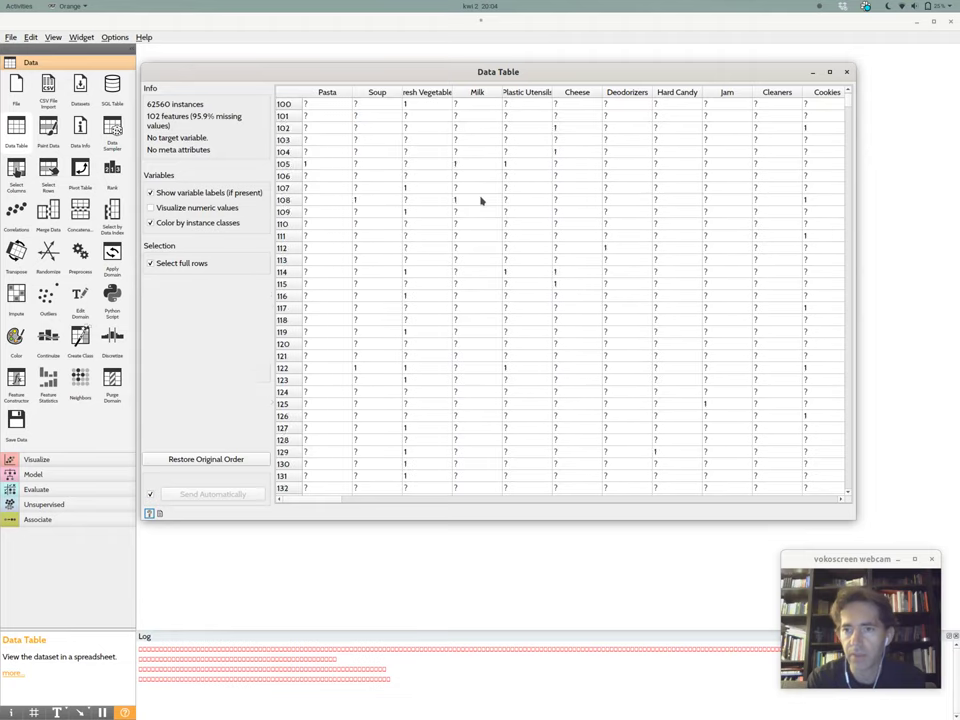
pyautogui.scroll(12, 480, 201)
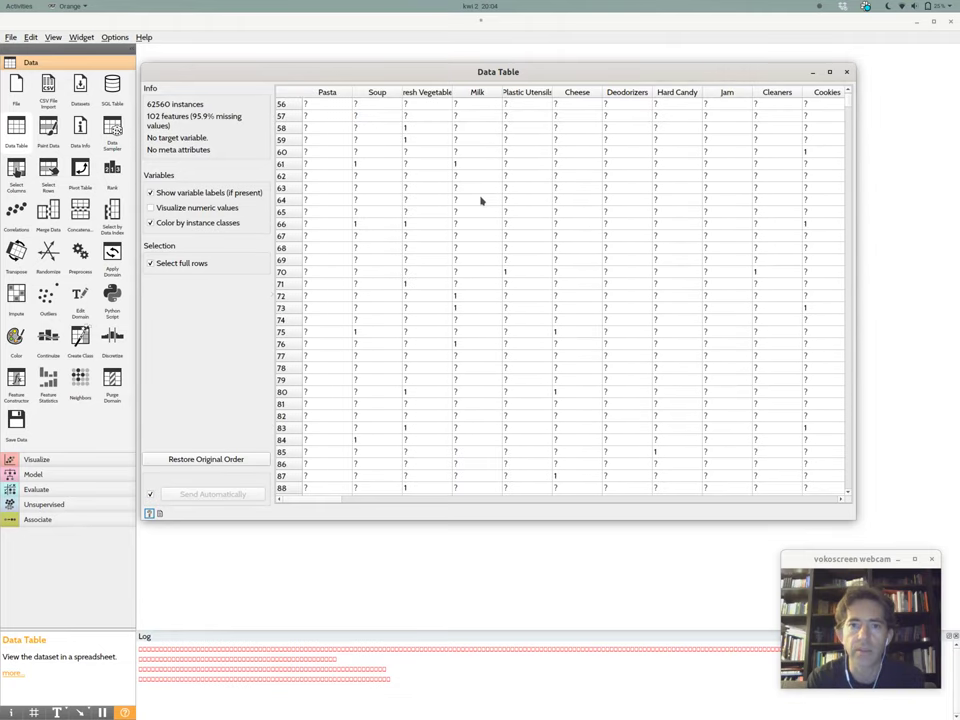
pyautogui.scroll(1, 480, 201)
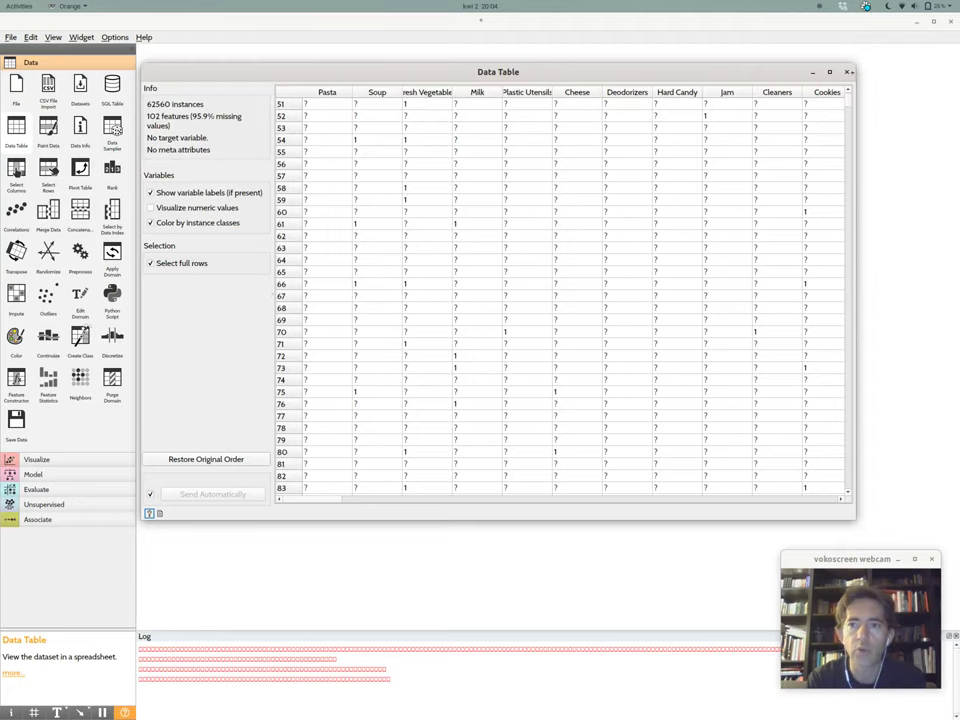
pyautogui.click(848, 74)
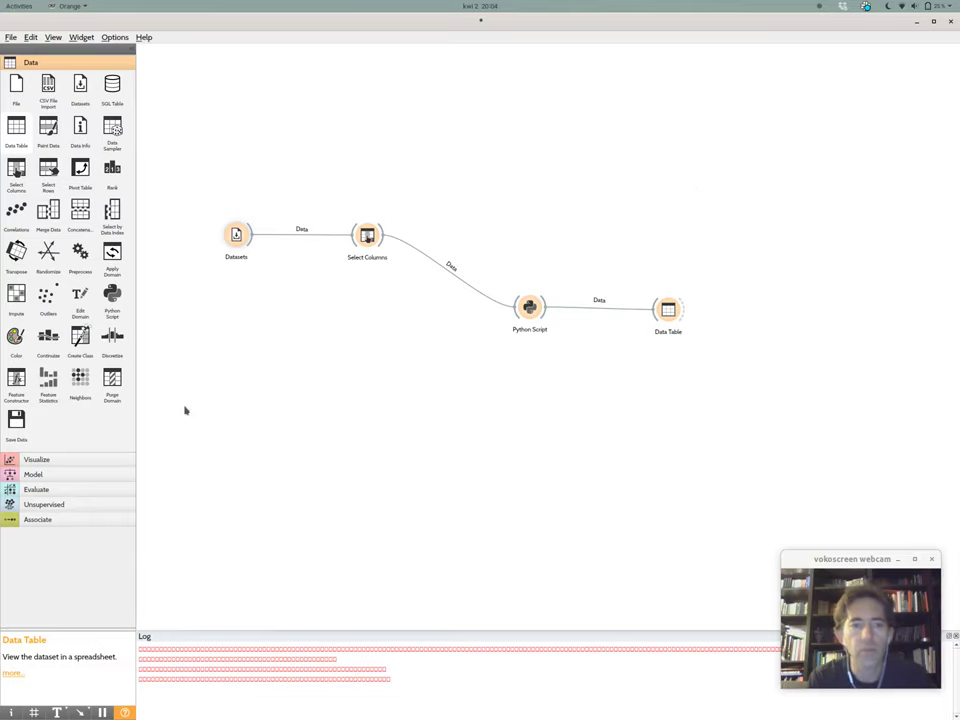
# Step: Add a Frequent Itemsets widget below the Data Table and connect Python Script to it
pyautogui.click(55, 520)
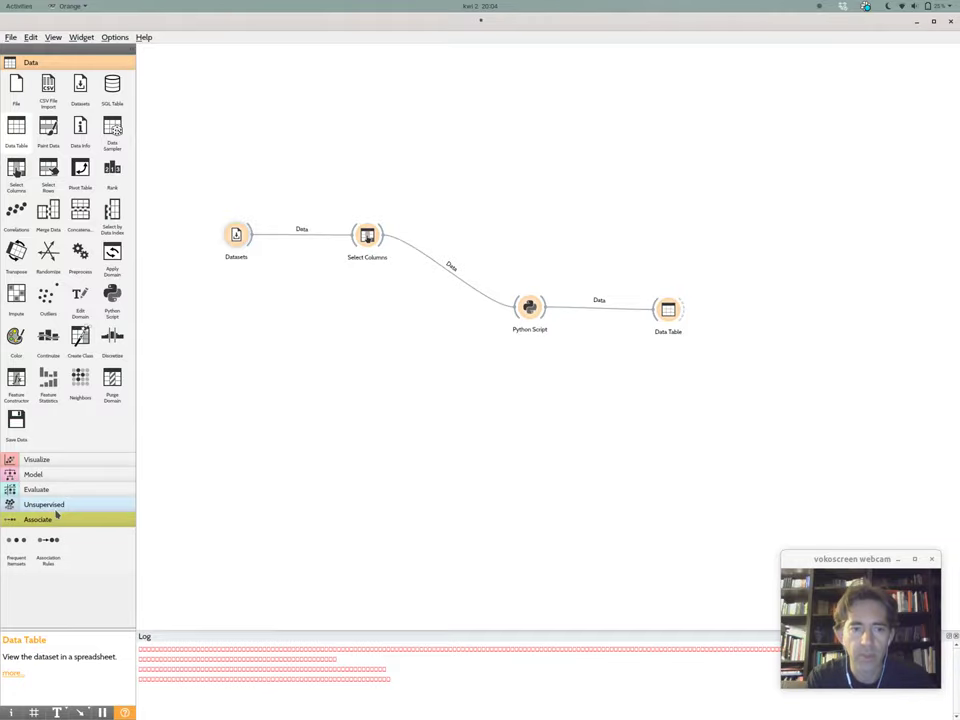
pyautogui.moveTo(17, 550); pyautogui.dragTo(662, 378)
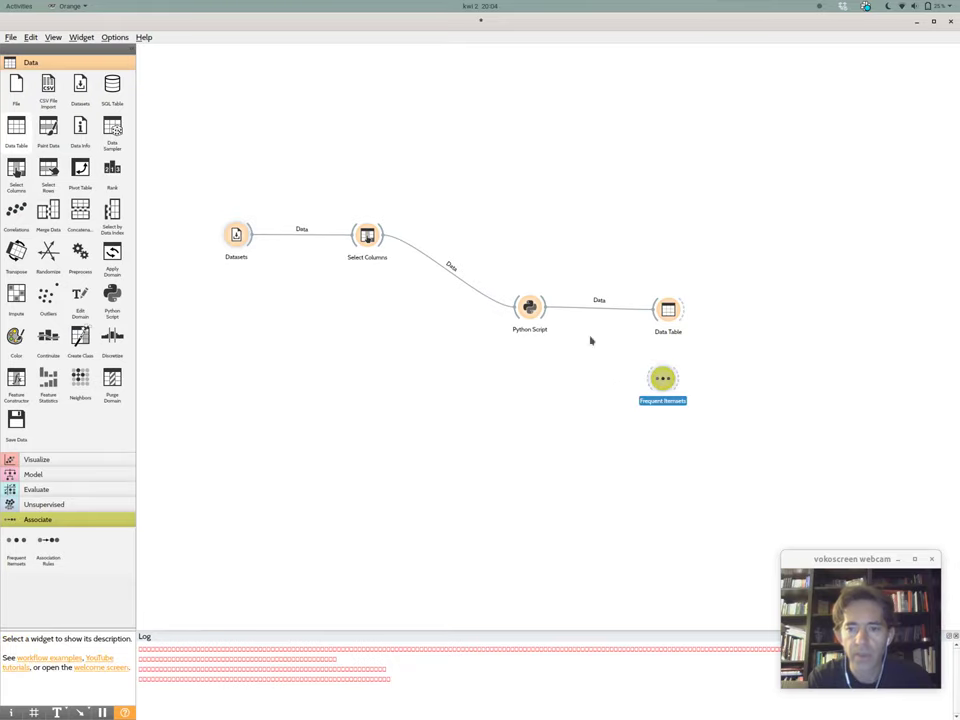
pyautogui.moveTo(545, 312); pyautogui.dragTo(660, 378)
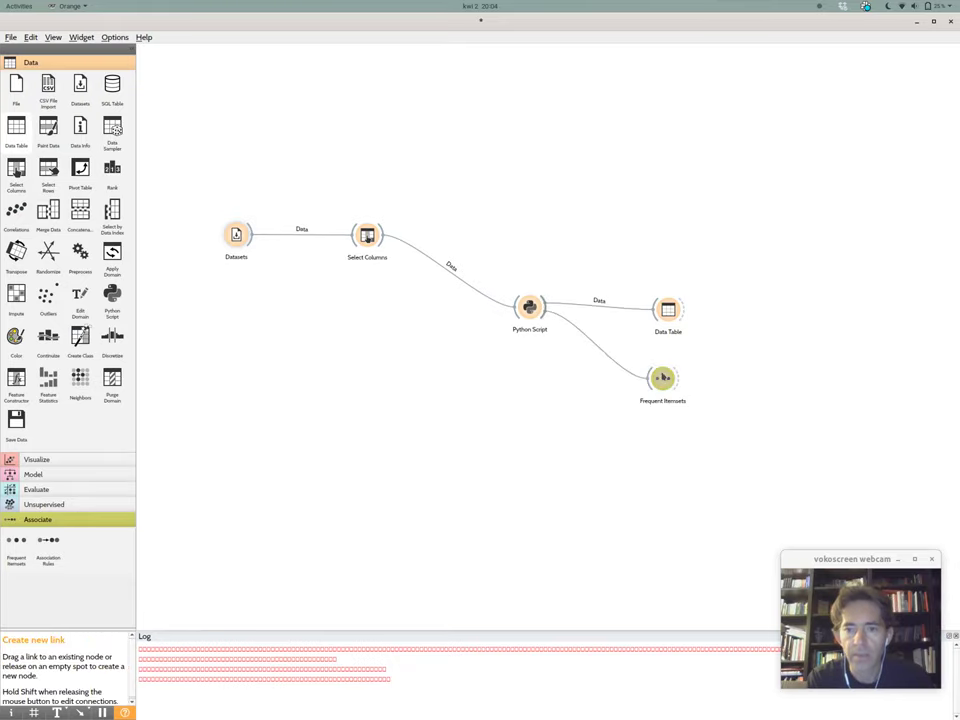
# Step: Open Frequent Itemsets, enlarge its window, and find the itemsets with minimal support set to 1%
pyautogui.press('Return')
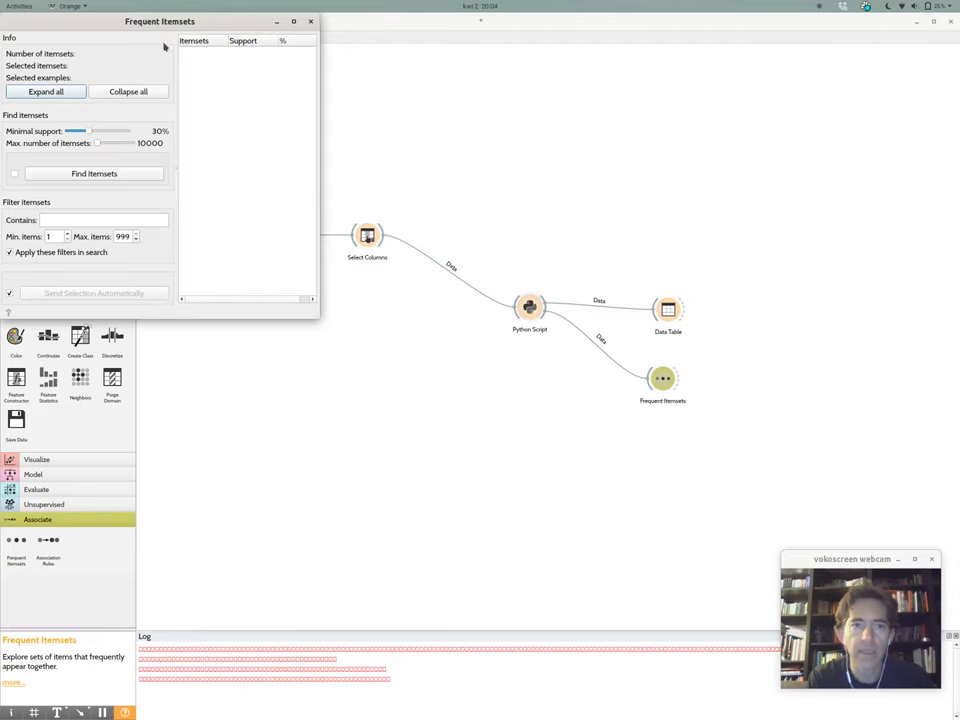
pyautogui.moveTo(116, 16); pyautogui.dragTo(431, 216)
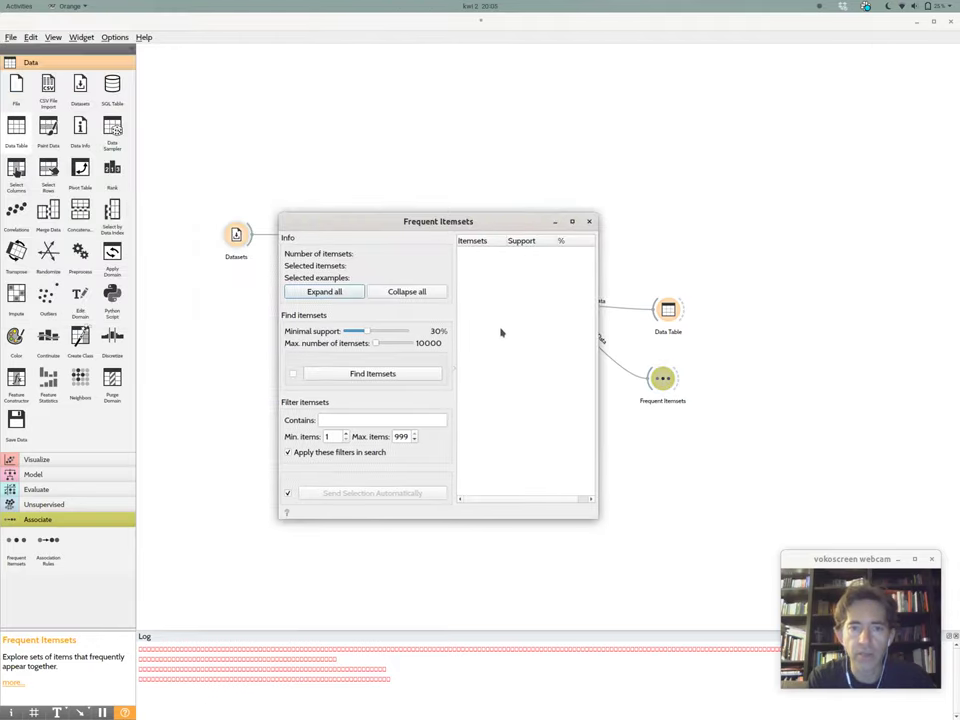
pyautogui.moveTo(595, 510); pyautogui.dragTo(747, 551)
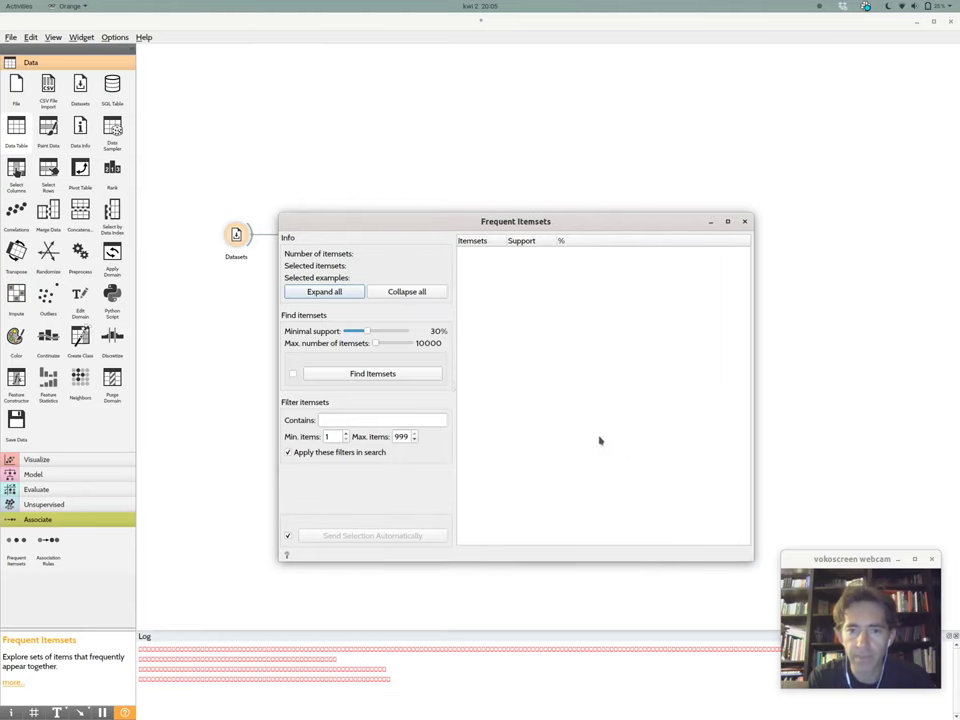
pyautogui.moveTo(367, 333); pyautogui.dragTo(352, 333)
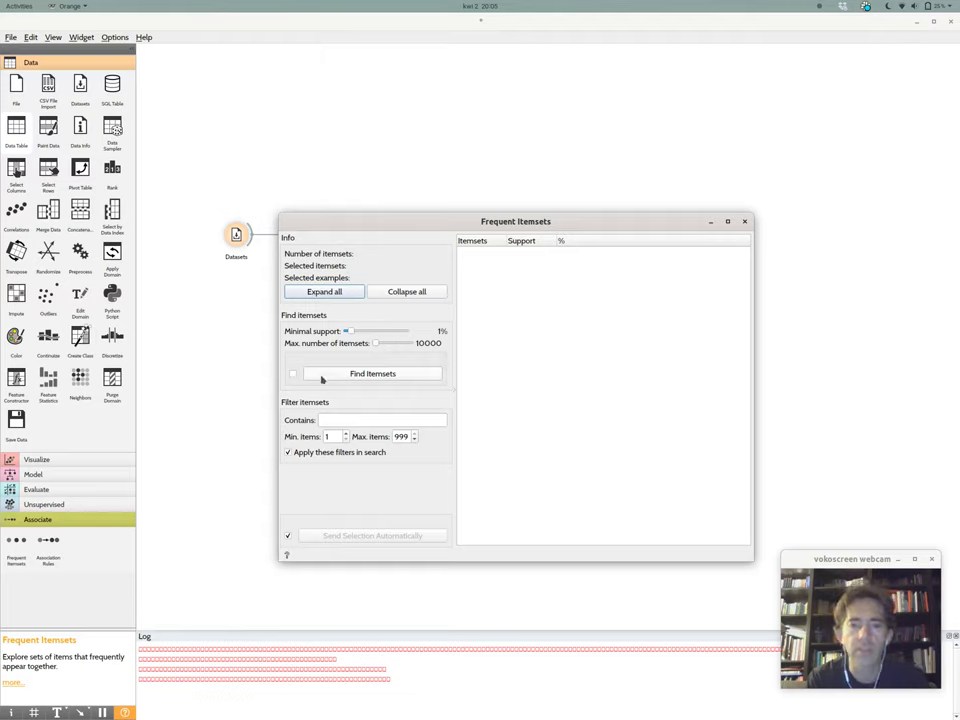
pyautogui.click(378, 373)
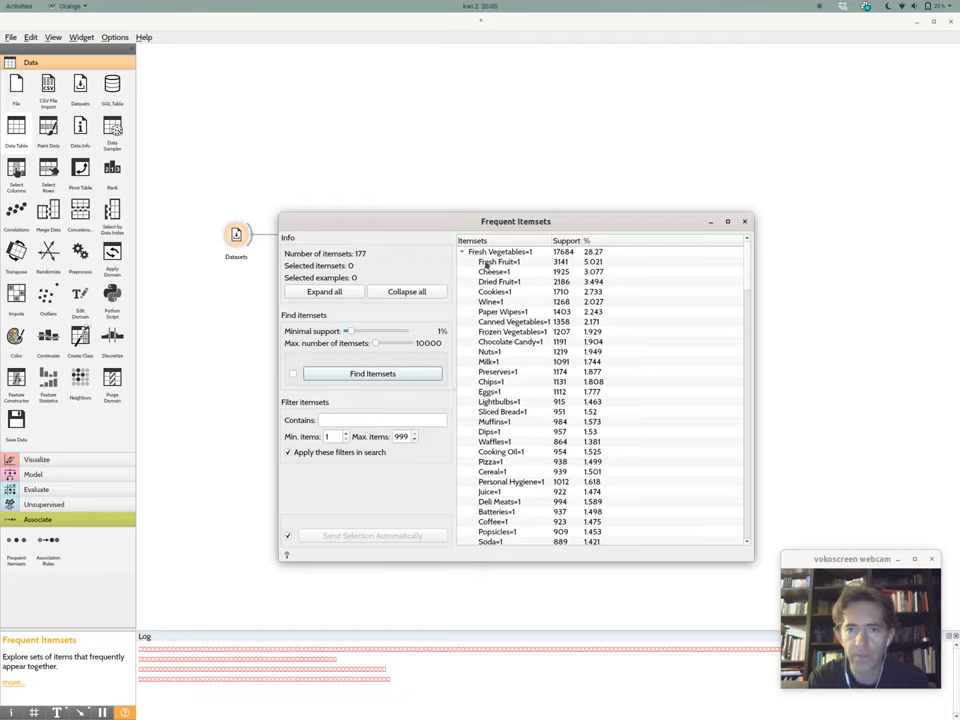
# Step: Browse the itemset tree, collapsing Fresh Vegetables, Fresh Fruit and Soup, and inspect the Cheese itemset and its Fresh Fruit combination
pyautogui.scroll(-3, 519, 277)
pyautogui.scroll(3, 519, 277)
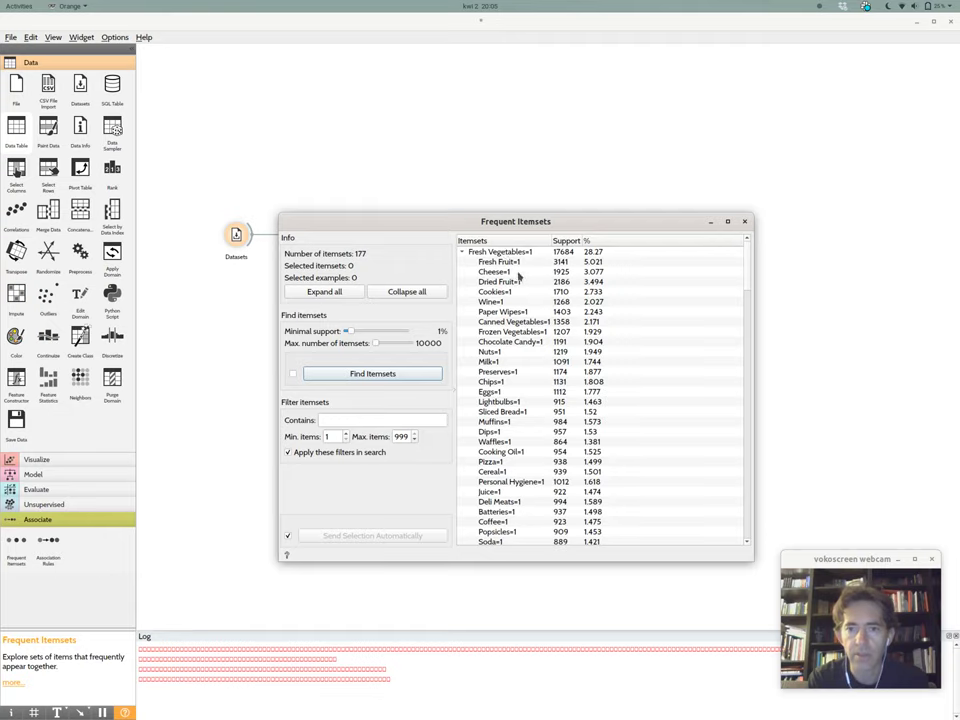
pyautogui.click(463, 253)
pyautogui.click(464, 261)
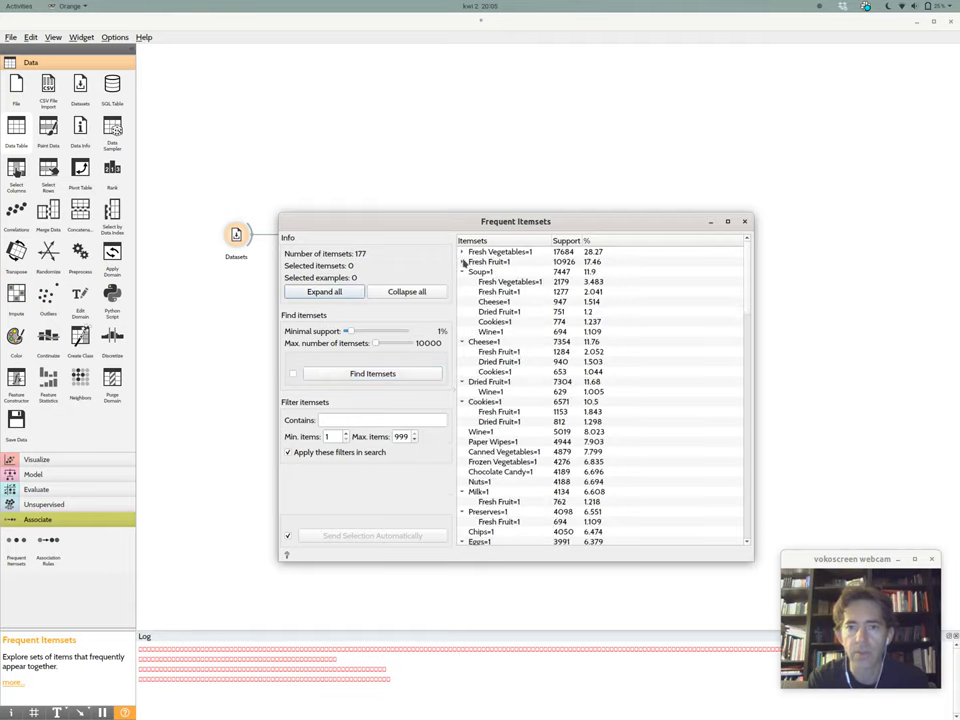
pyautogui.click(463, 272)
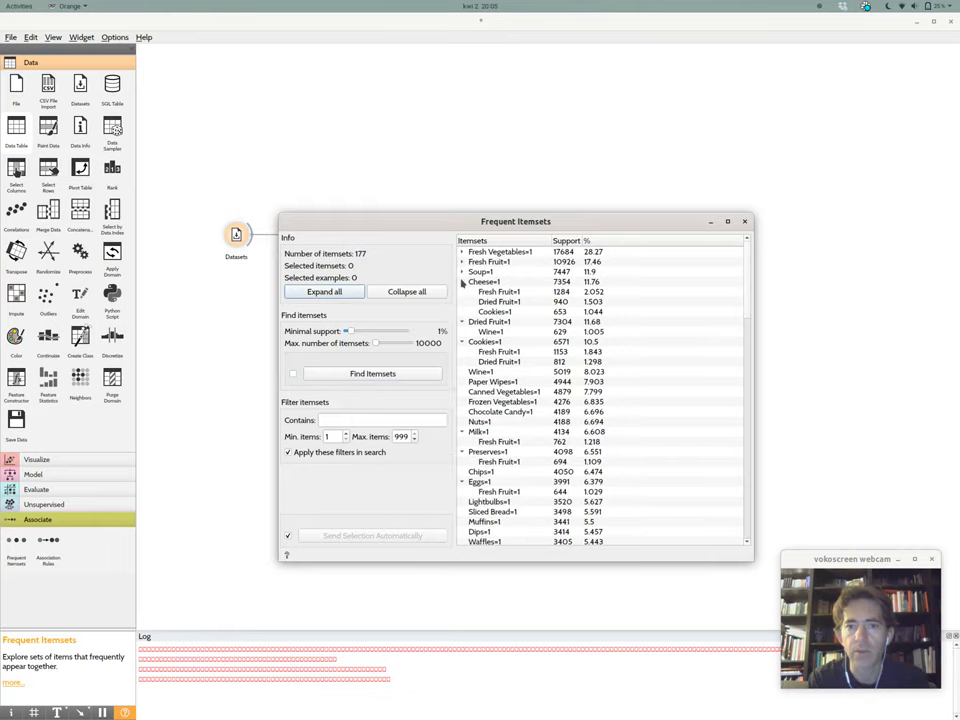
pyautogui.click(512, 285)
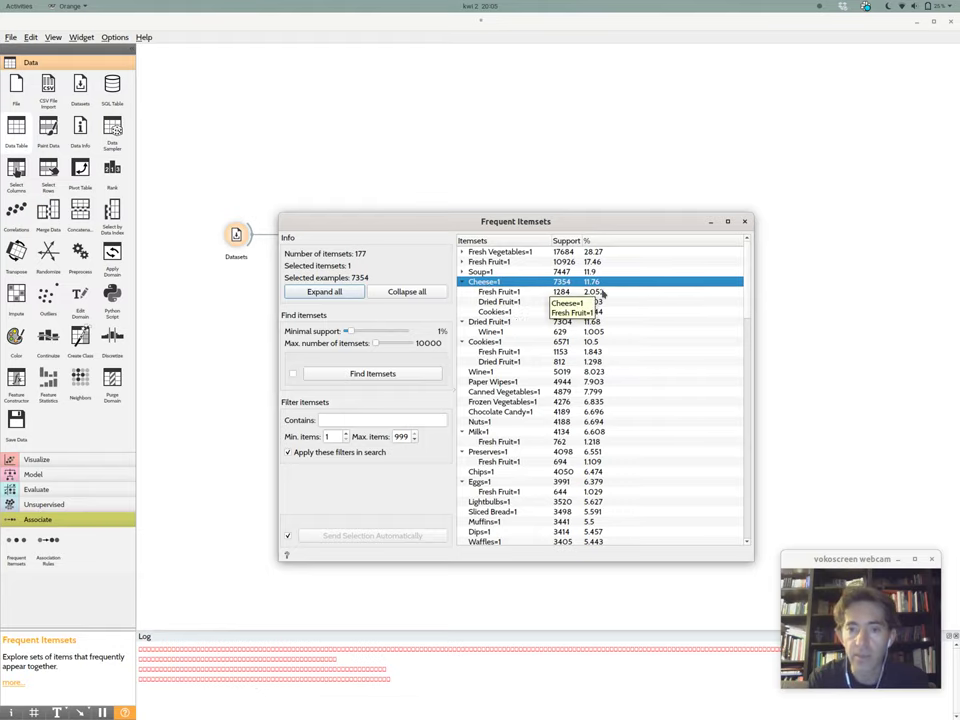
pyautogui.click(560, 292)
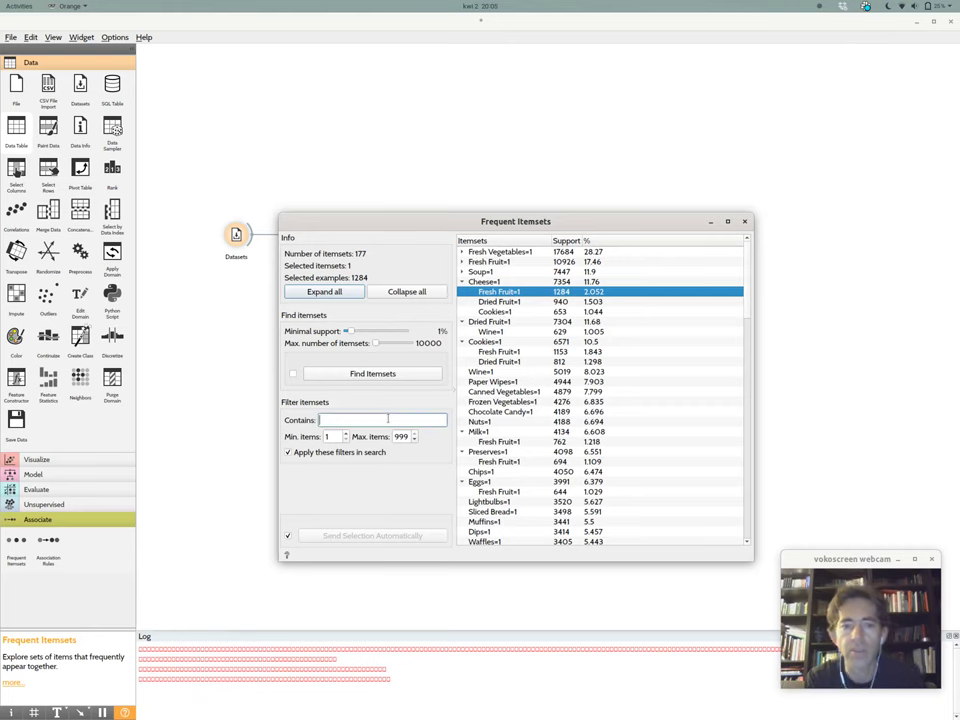
# Step: Filter the itemsets to those containing "Pizza" and close the Frequent Itemsets window
pyautogui.write('a')
pyautogui.press('Return')
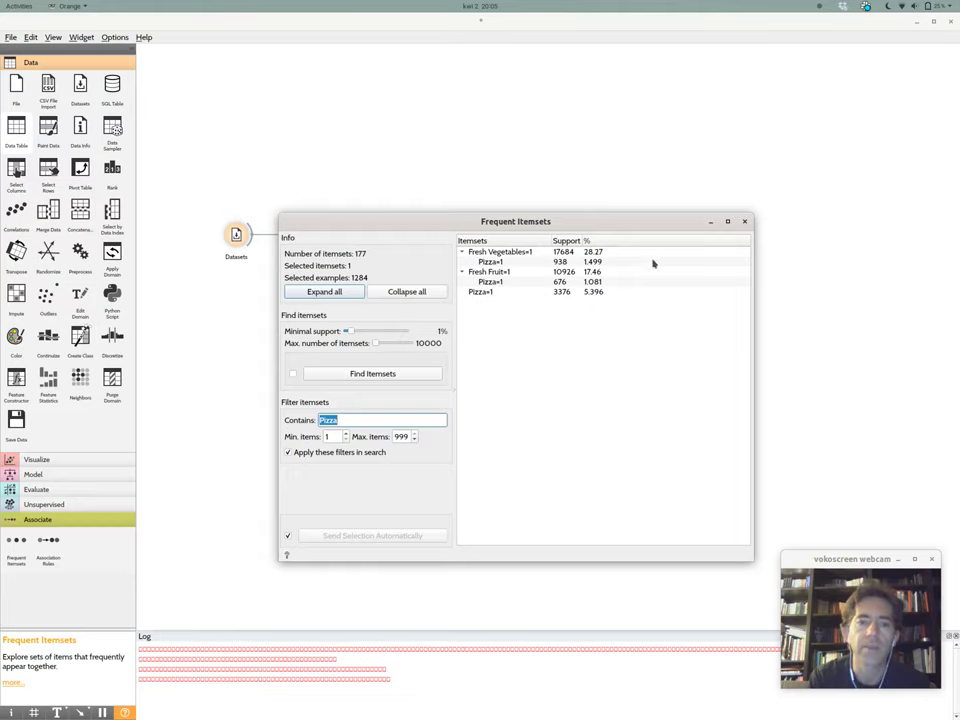
pyautogui.click(745, 224)
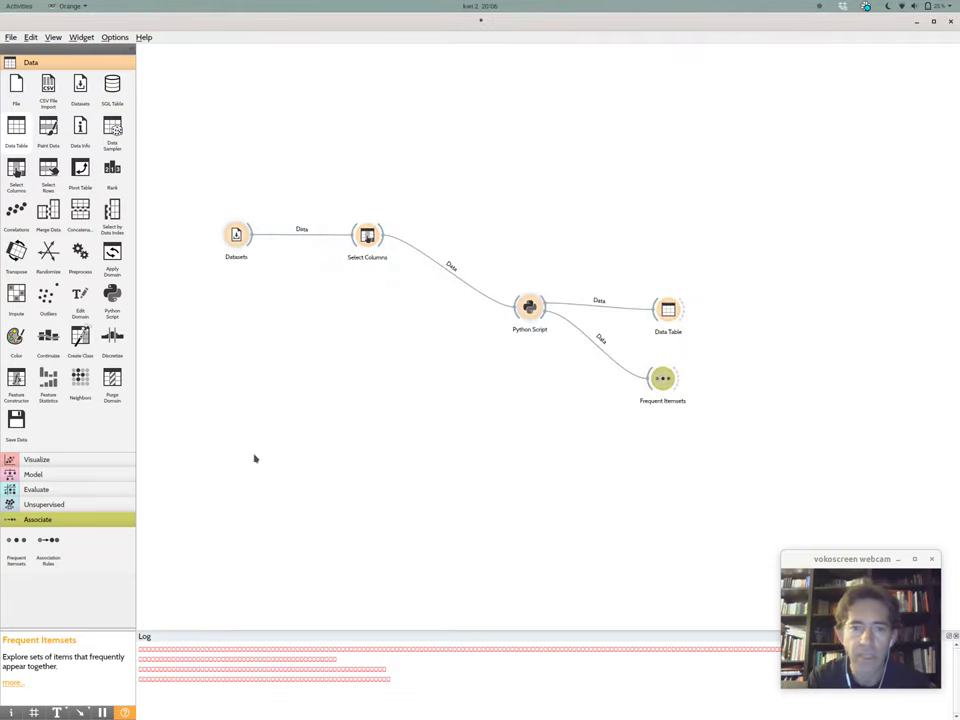
# Step: Add an Association Rules widget beside Frequent Itemsets and link Frequent Itemsets to it
pyautogui.moveTo(15, 549); pyautogui.dragTo(782, 375)
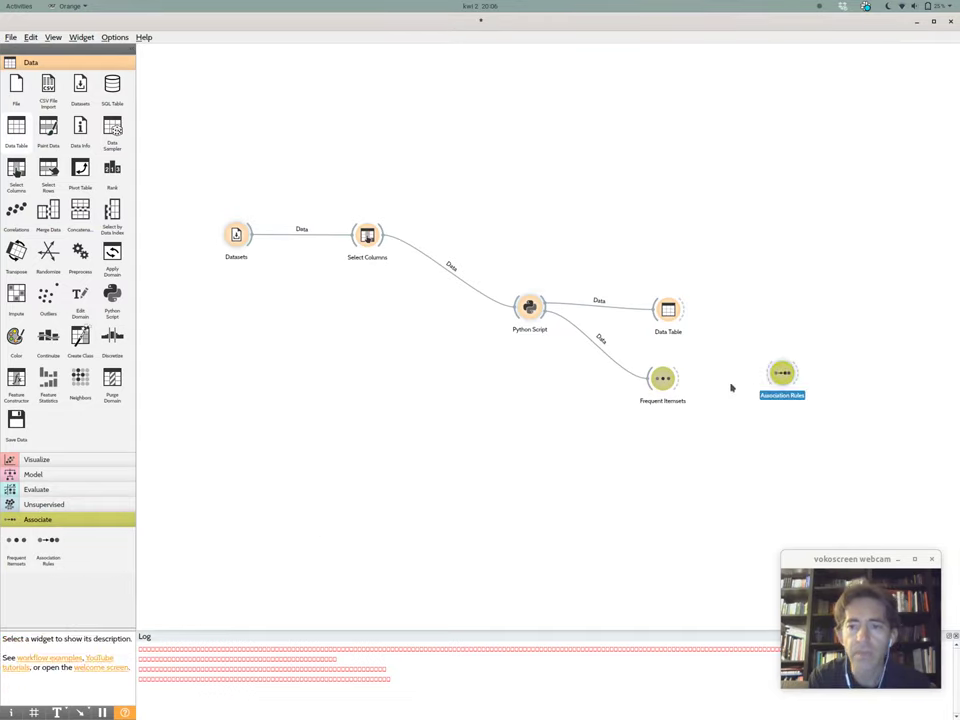
pyautogui.moveTo(677, 384); pyautogui.dragTo(793, 382)
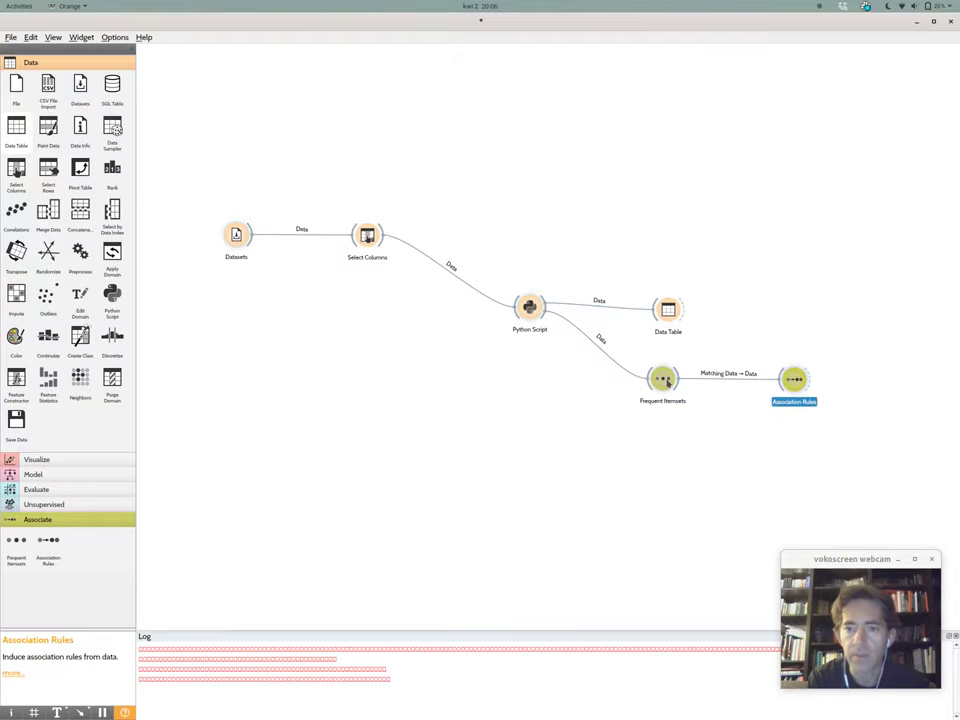
# Step: Remove the "Pizza" filter from Frequent Itemsets so all itemsets are listed, and close its window
pyautogui.doubleClick(662, 379)
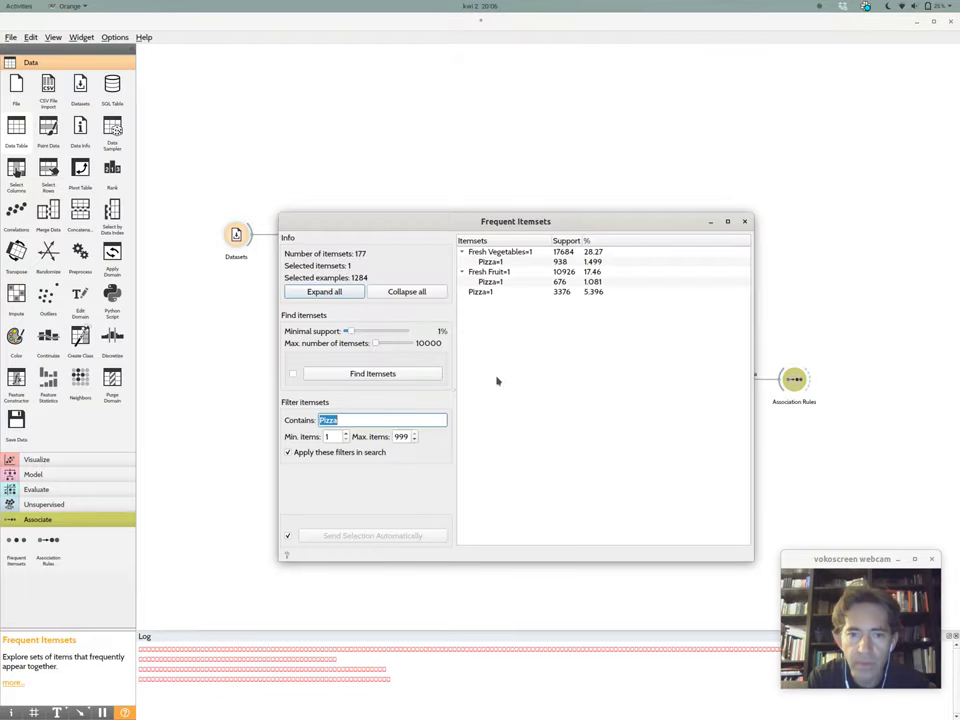
pyautogui.press('BackSpace')
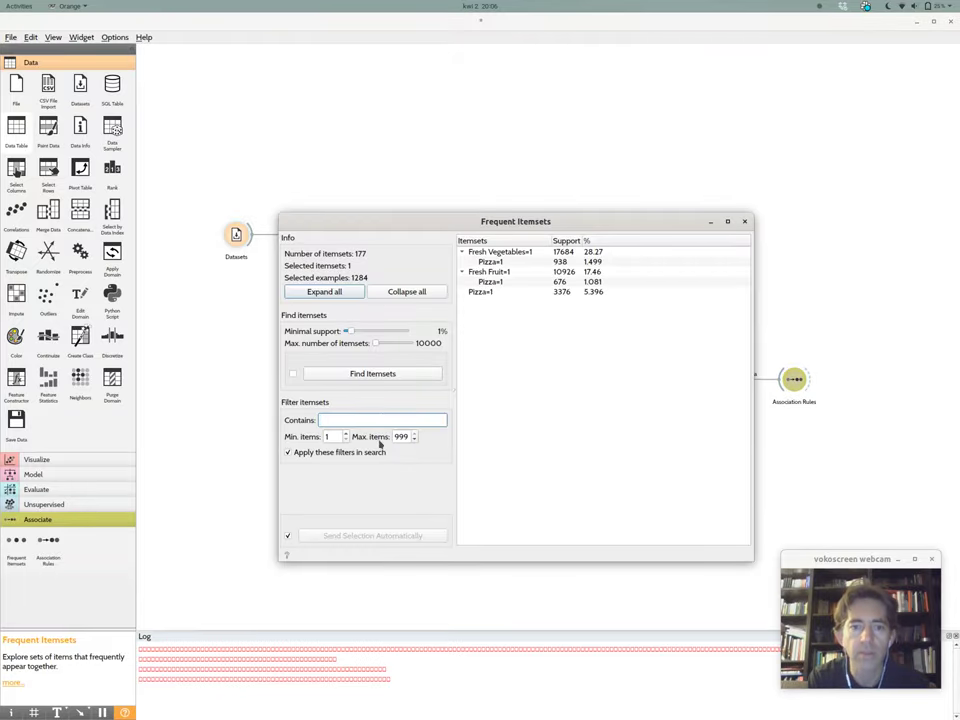
pyautogui.press('Return')
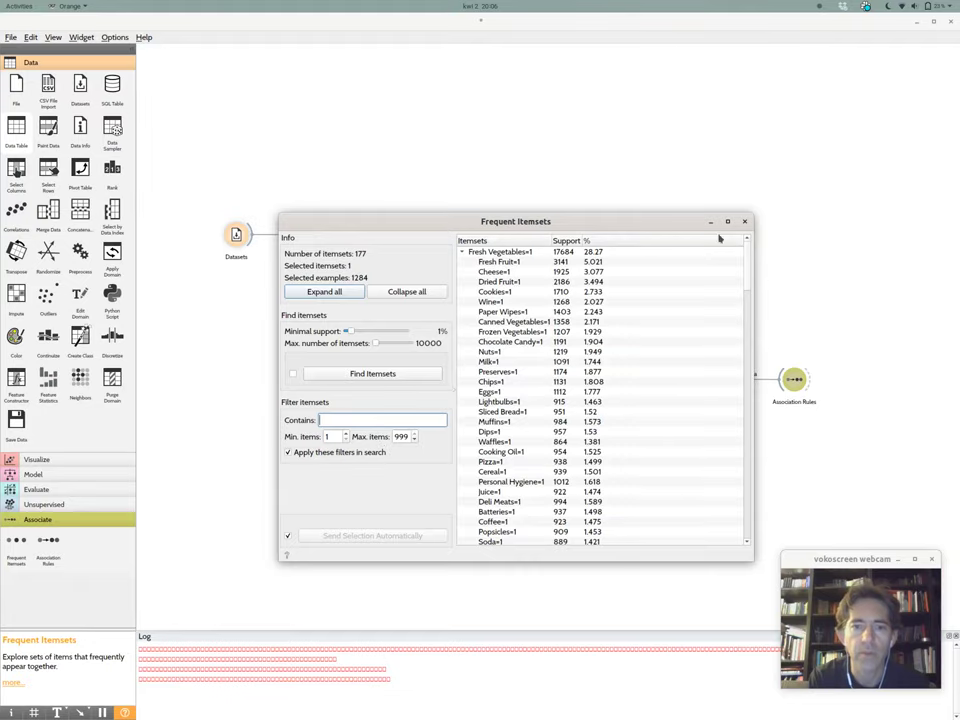
pyautogui.click(744, 221)
# Step: Open Association Rules, find rules with minimal confidence set to 50%, and widen the window to show the full Antecedent and Consequent columns
pyautogui.doubleClick(794, 380)
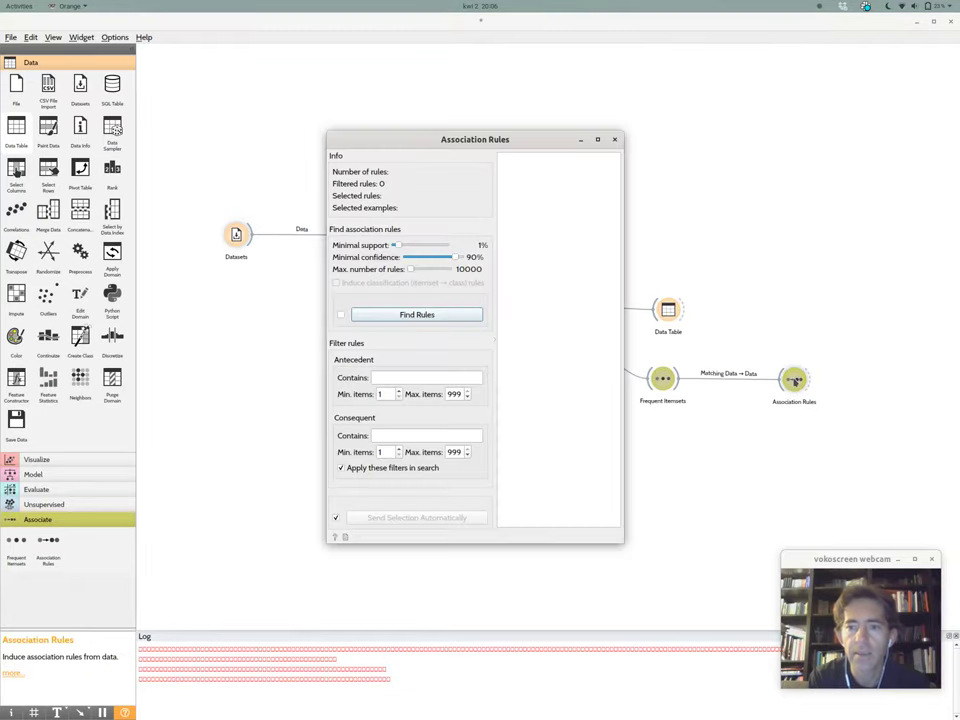
pyautogui.moveTo(622, 541); pyautogui.dragTo(770, 605)
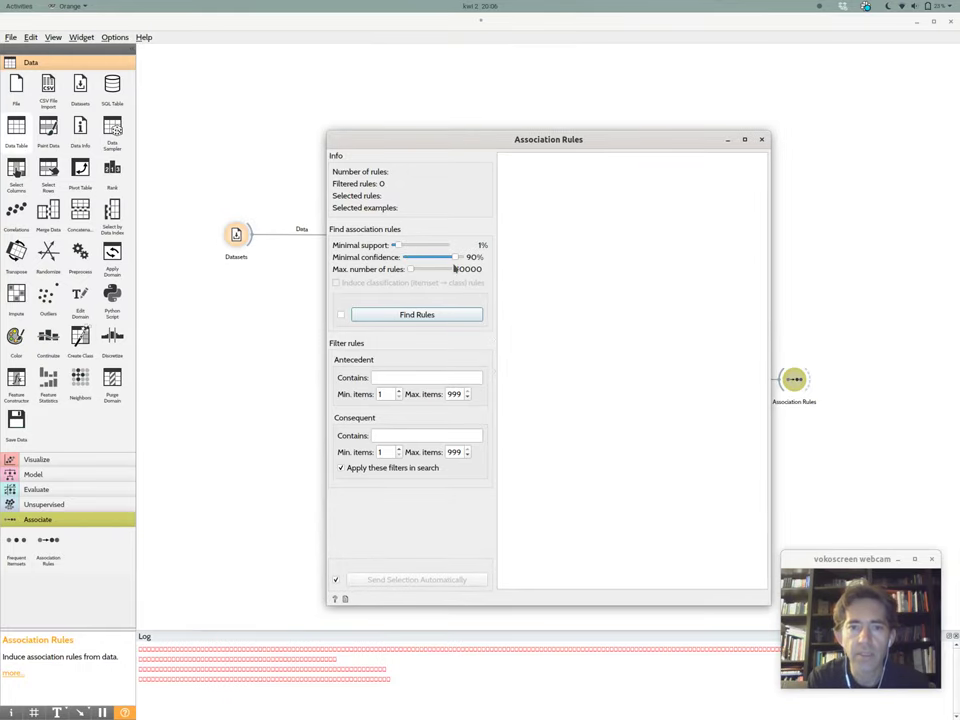
pyautogui.moveTo(456, 261); pyautogui.dragTo(434, 265)
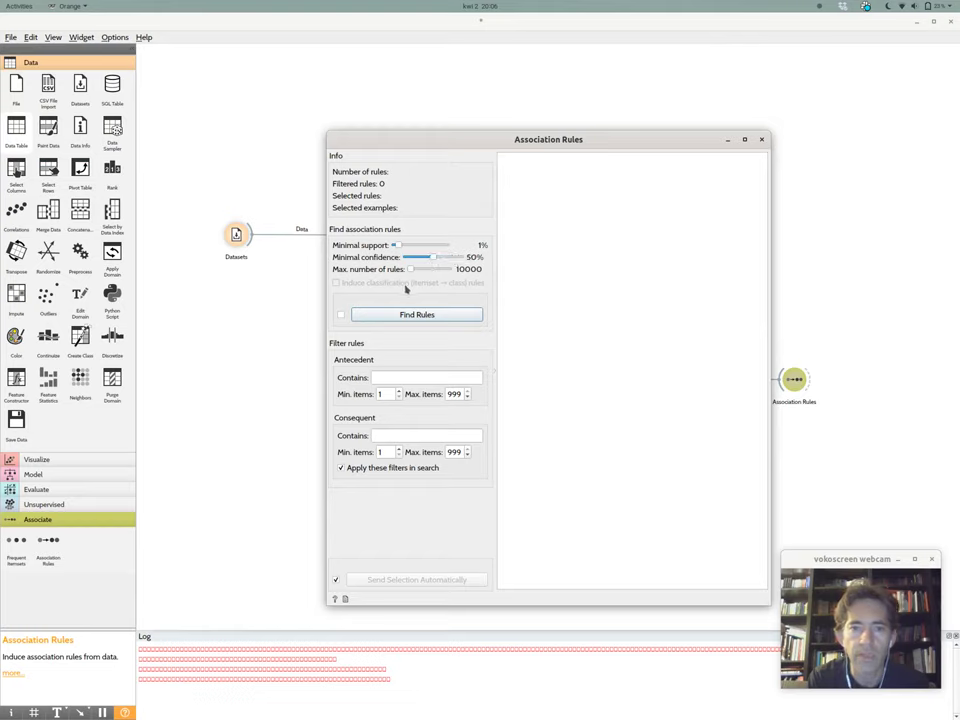
pyautogui.click(378, 317)
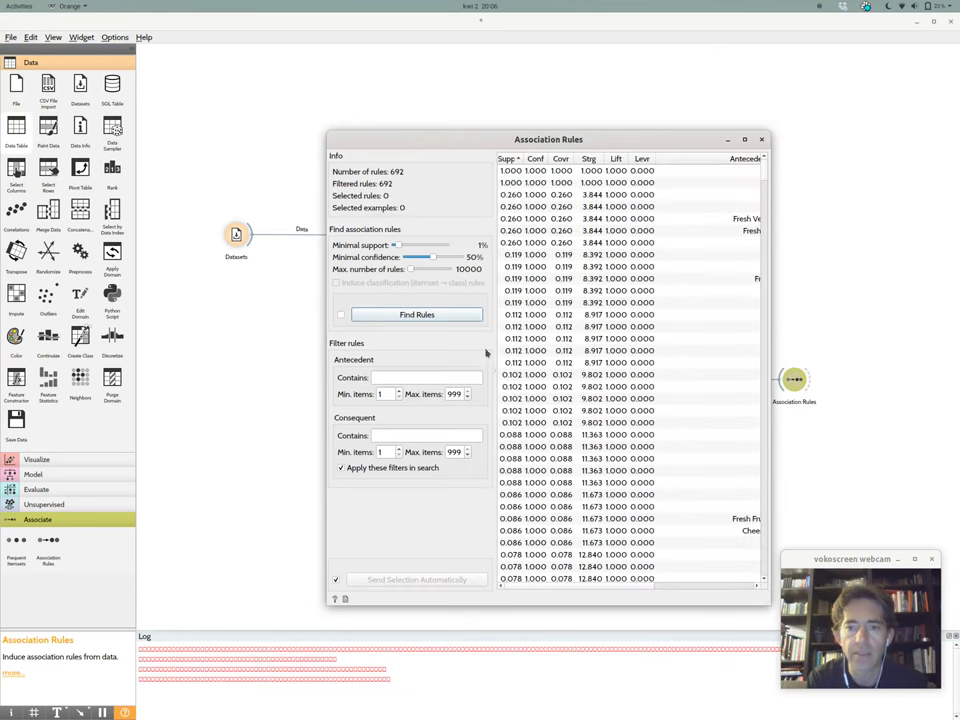
pyautogui.moveTo(767, 342); pyautogui.dragTo(959, 326)
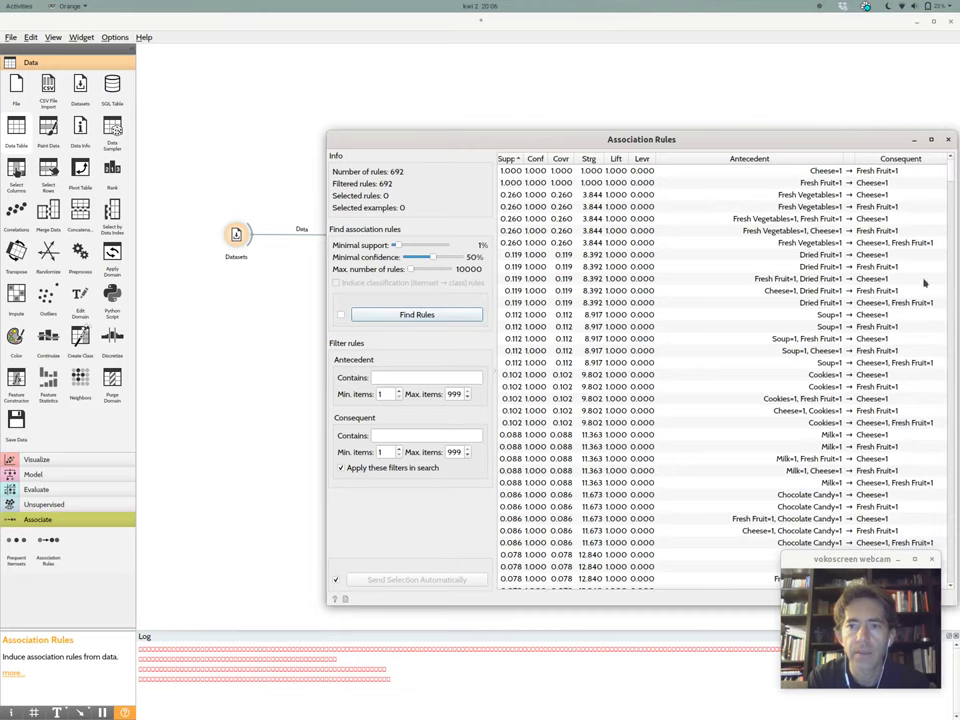
pyautogui.moveTo(772, 133); pyautogui.dragTo(585, 101)
pyautogui.moveTo(766, 205); pyautogui.dragTo(815, 205)
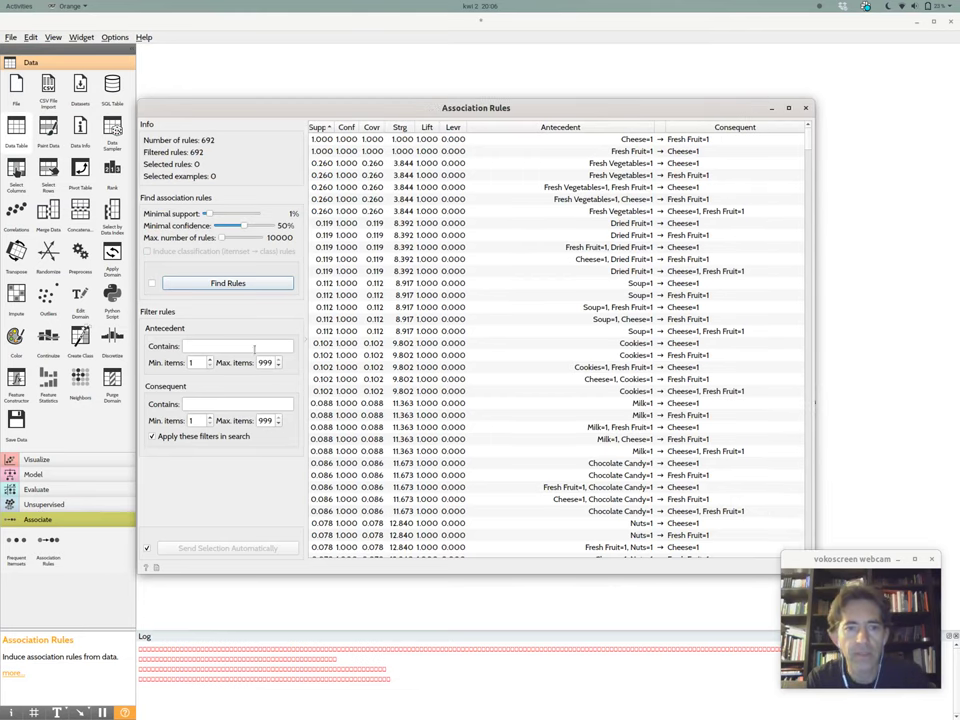
# Step: Try filtering the rules to consequents containing "Pizza" and clear that filter again
pyautogui.click(246, 403)
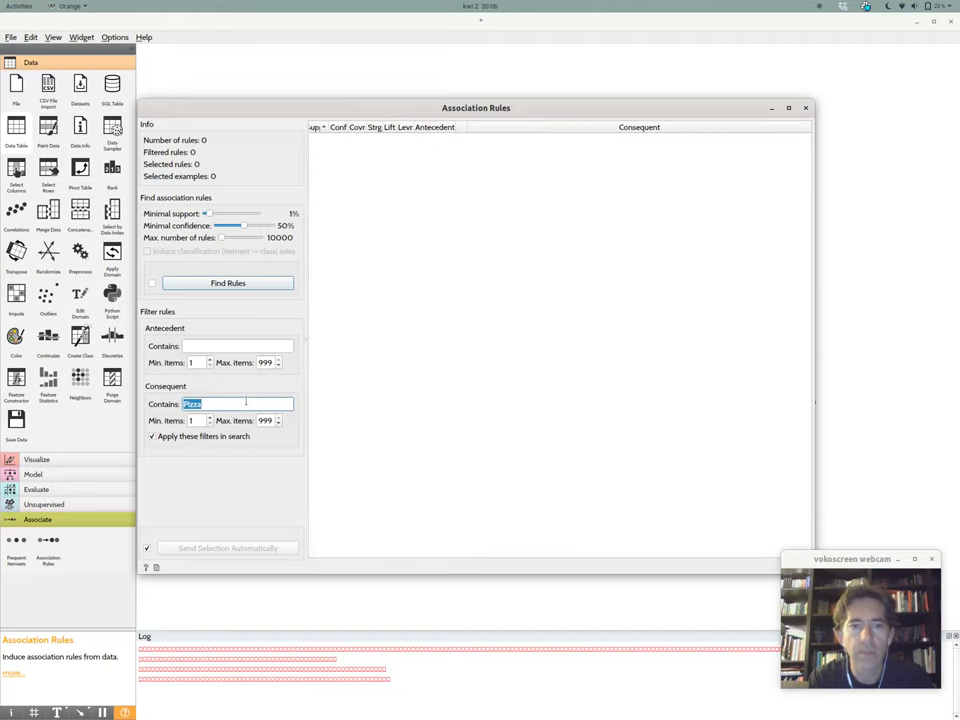
pyautogui.write('Hot Dog')
pyautogui.press('Return')
pyautogui.click(246, 401)
pyautogui.hotkey('ctrl', 'a')
pyautogui.press('BackSpace')
pyautogui.press('Return')
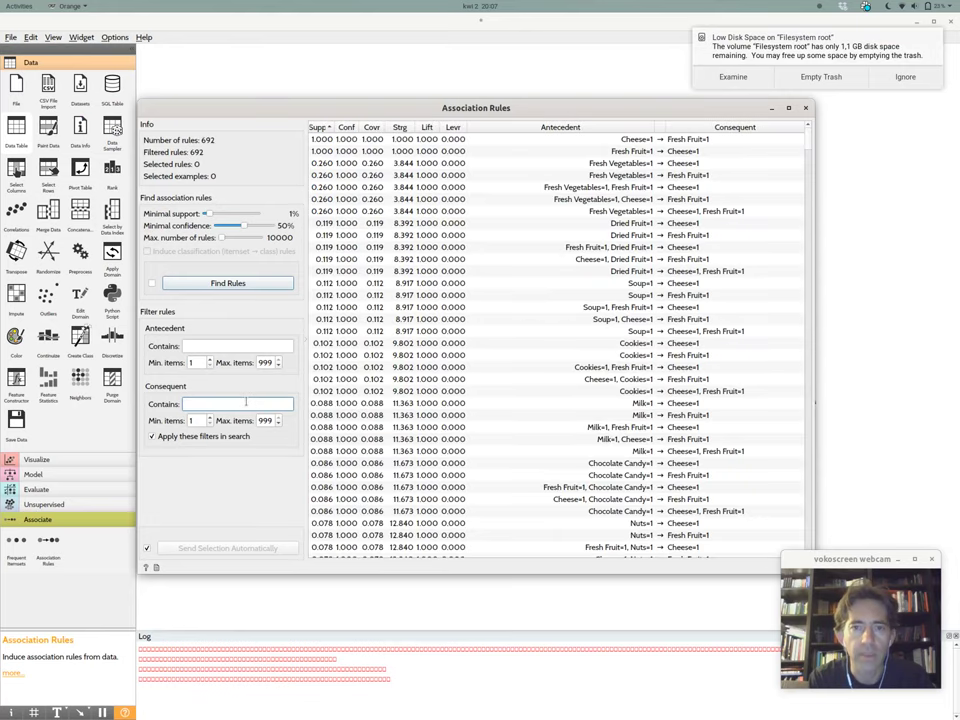
# Step: Filter the rules to consequents containing "Cheese" and sort them by confidence
pyautogui.write('Cheese')
pyautogui.press('Return')
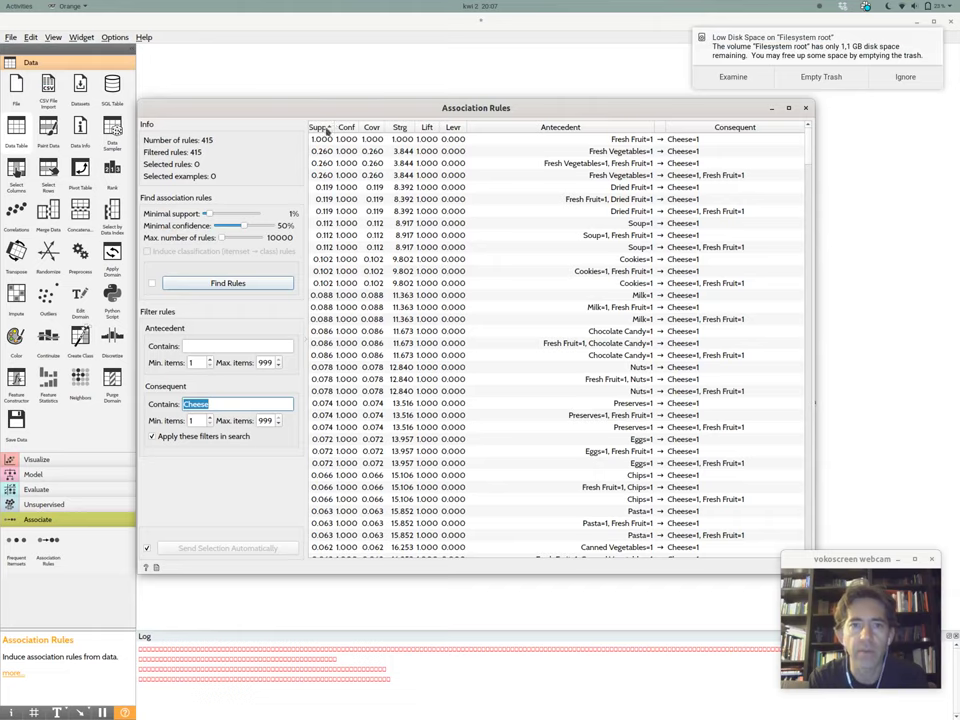
pyautogui.click(346, 128)
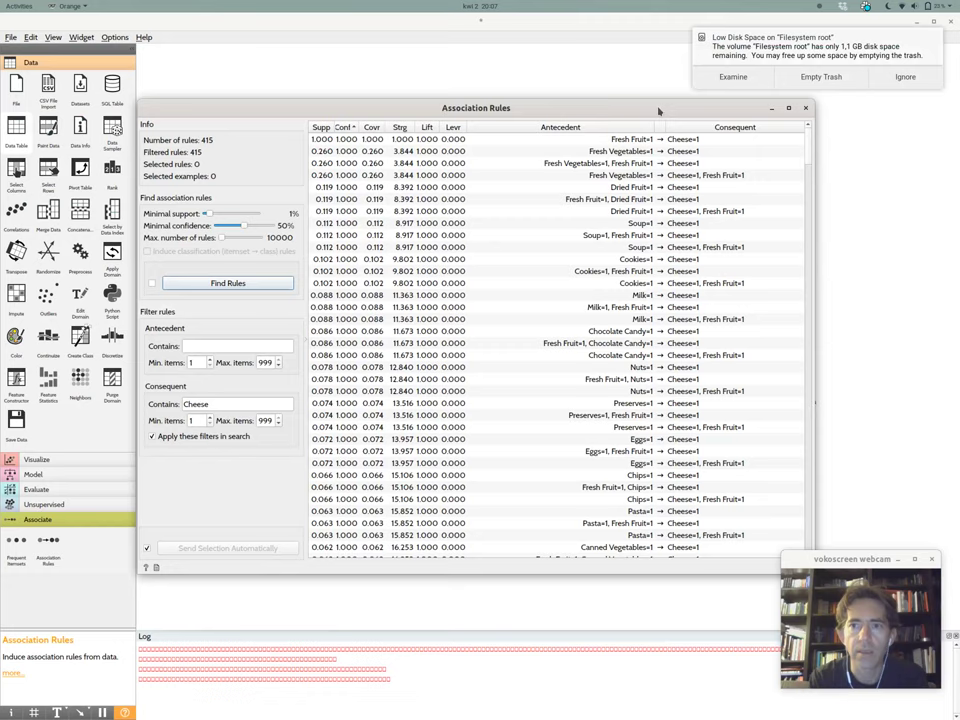
pyautogui.moveTo(603, 117); pyautogui.dragTo(647, 119)
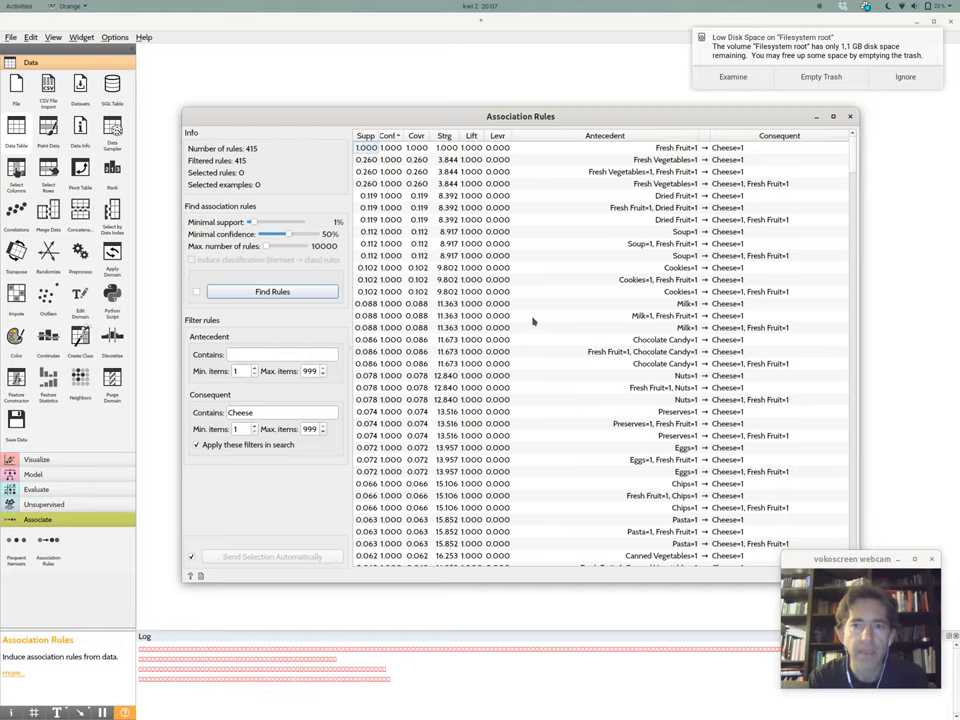
# Step: Dismiss the low disk space notification and close the Disk Usage Analyzer window
pyautogui.click(598, 76)
pyautogui.click(902, 76)
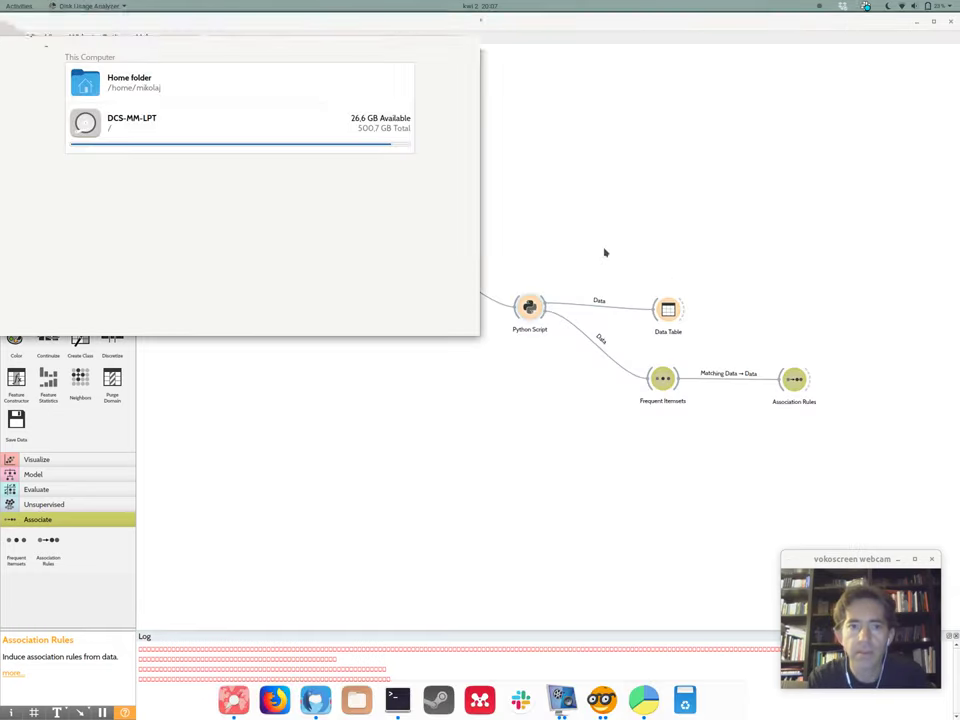
pyautogui.click(426, 22)
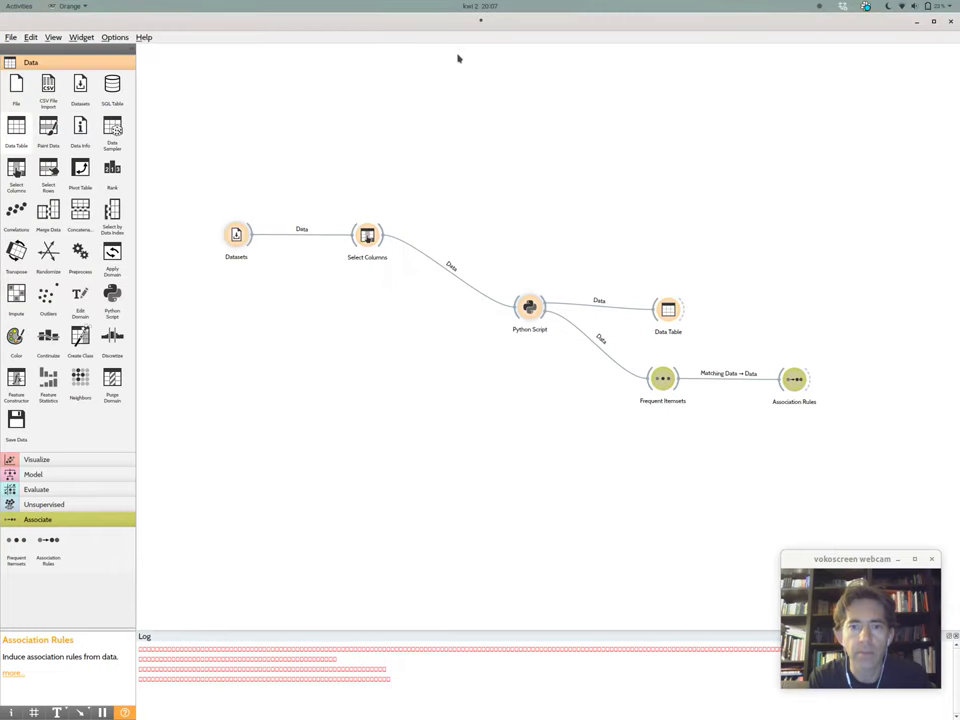
# Step: Reopen Association Rules, find the "Cheese" rules again with minimal confidence set to 75%, and close the window
pyautogui.doubleClick(794, 382)
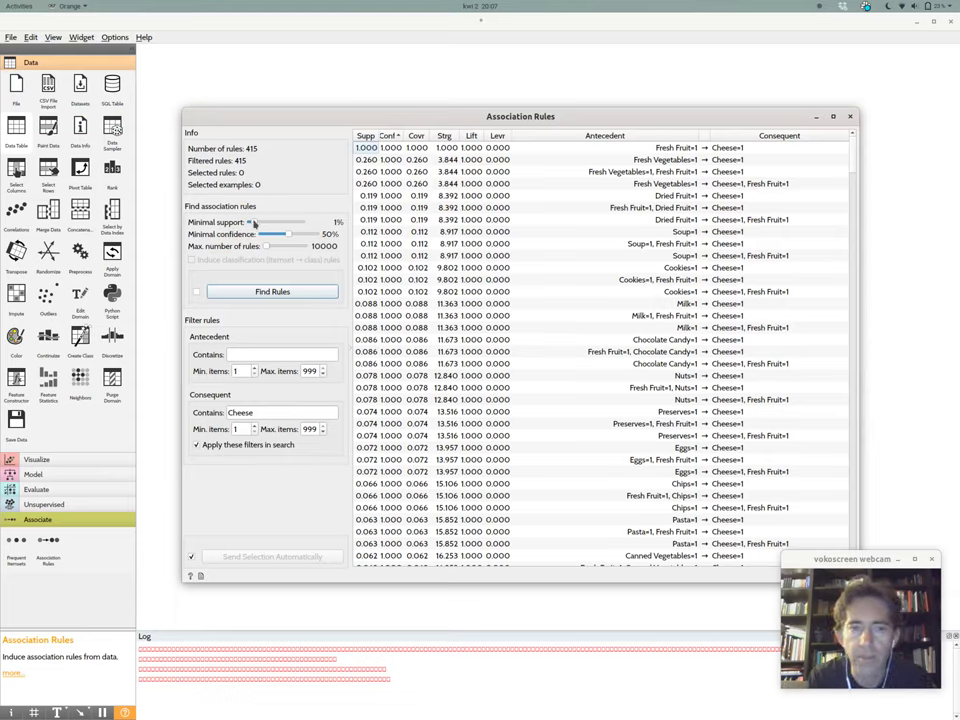
pyautogui.moveTo(290, 236); pyautogui.dragTo(305, 237)
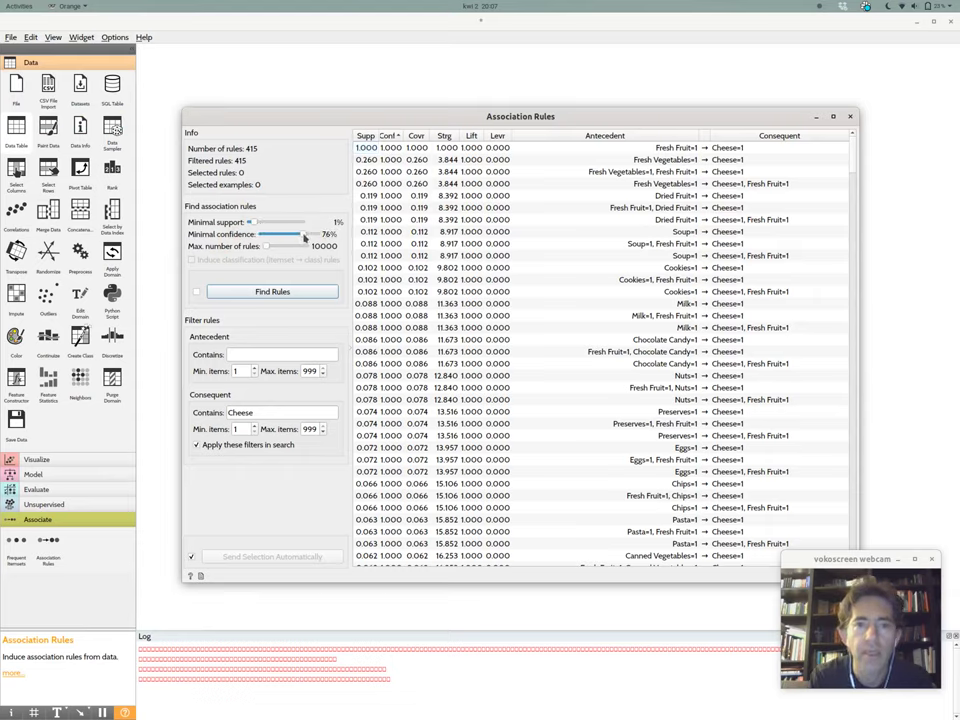
pyautogui.click(284, 291)
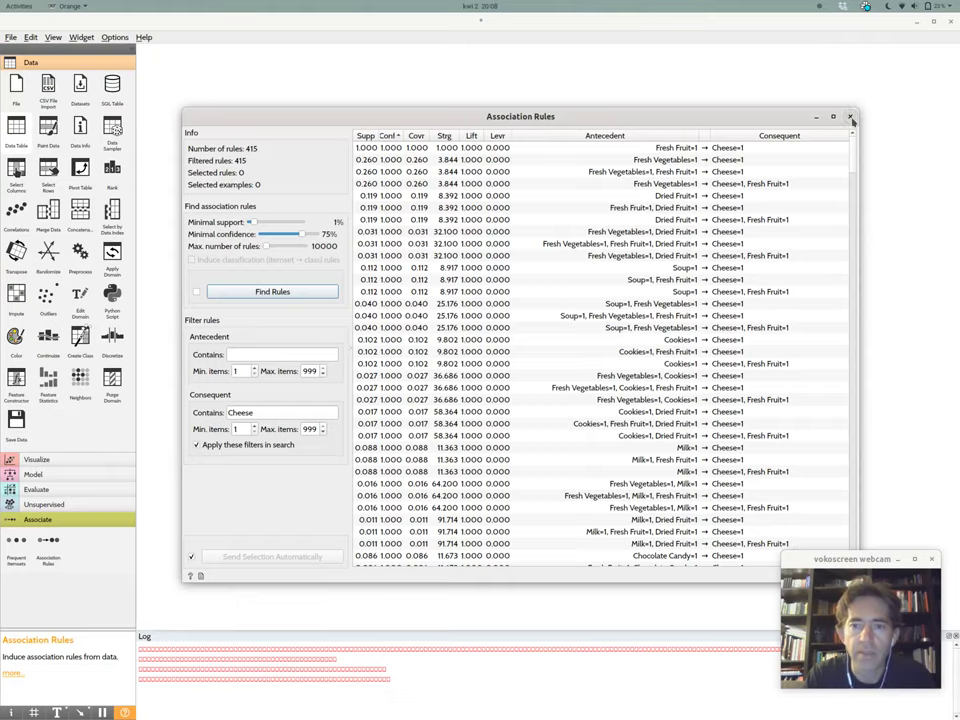
pyautogui.click(851, 119)
# Step: Move the Data Table widget higher on the canvas, away from Frequent Itemsets, and deselect it
pyautogui.moveTo(666, 313); pyautogui.dragTo(658, 228)
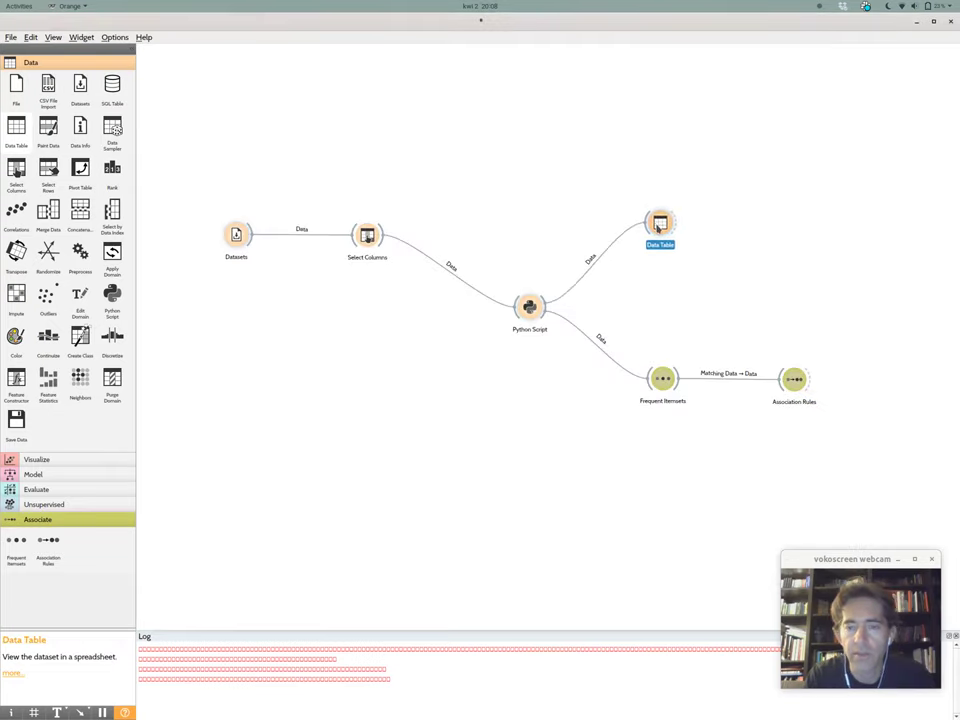
pyautogui.click(729, 243)
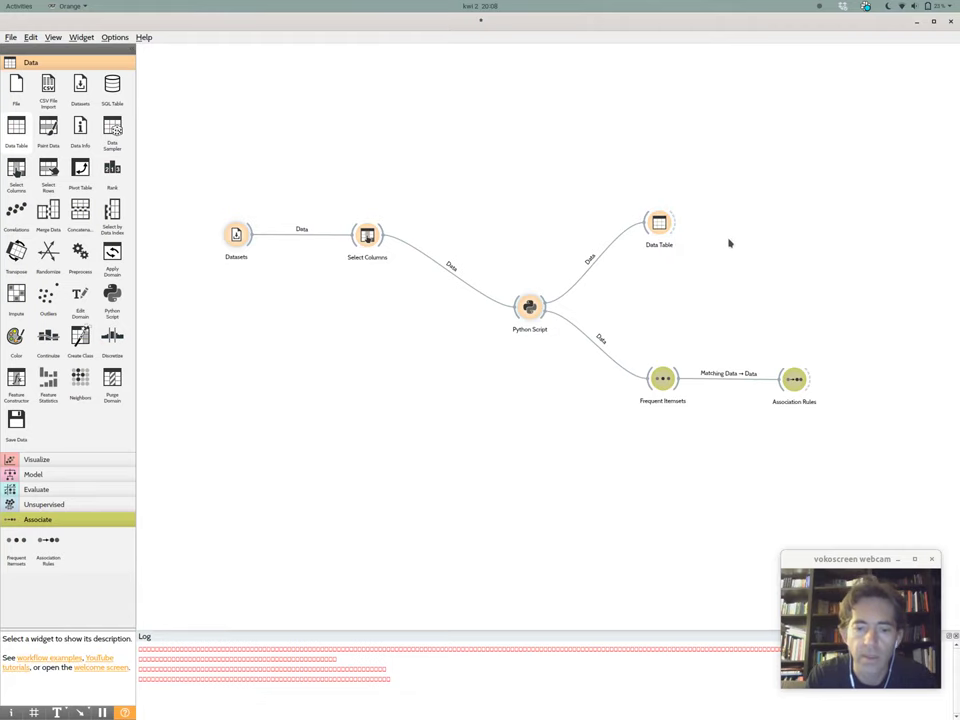